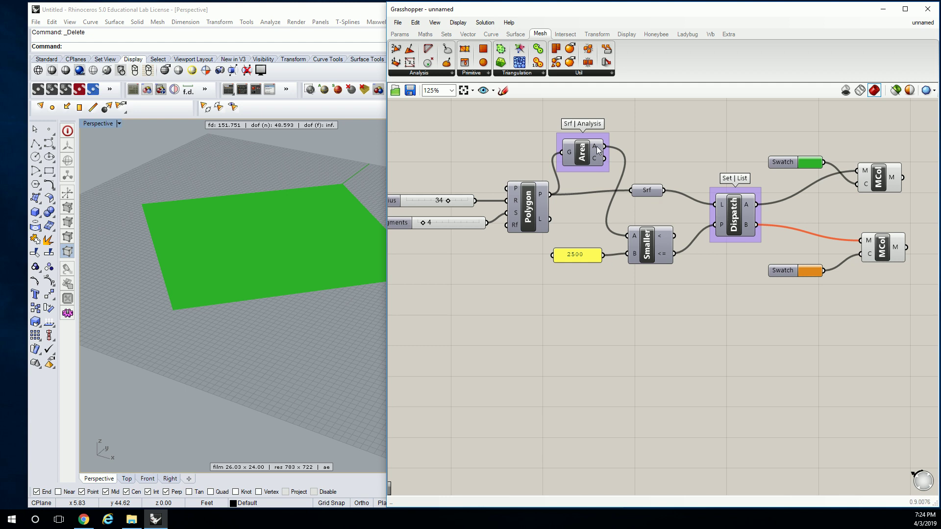
- Zoom in and orbit the Rhino view to look at the green floor plane
mouse_move(596, 146)
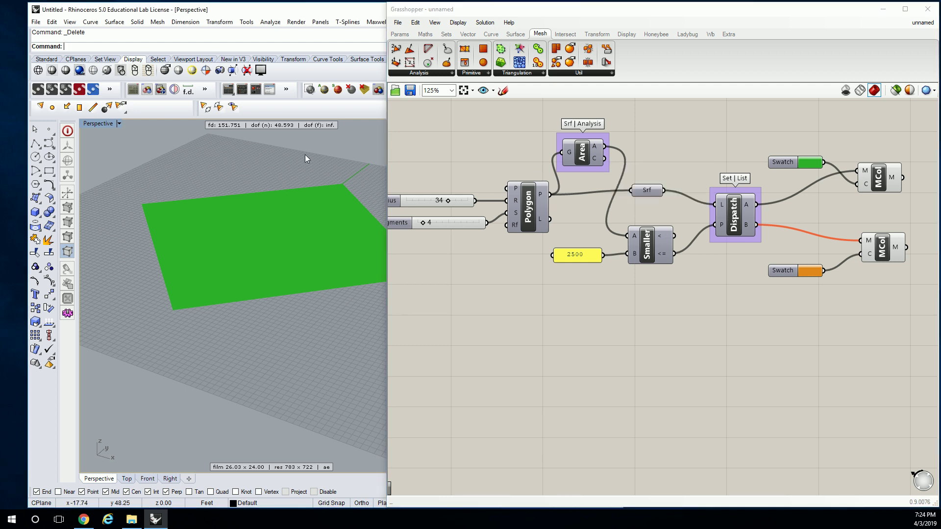
scroll(305, 155, "down", 5)
scroll(304, 213, "up", 4)
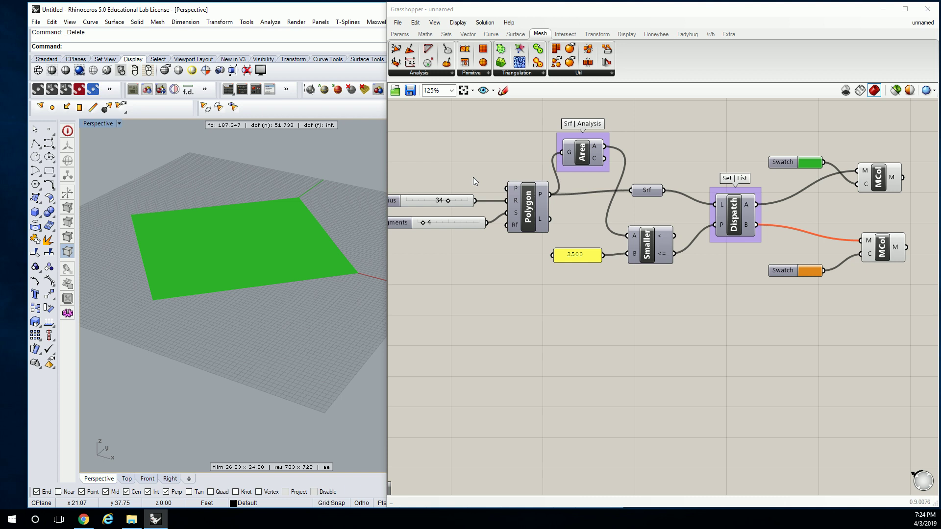
right_click_drag(472, 177, 498, 182)
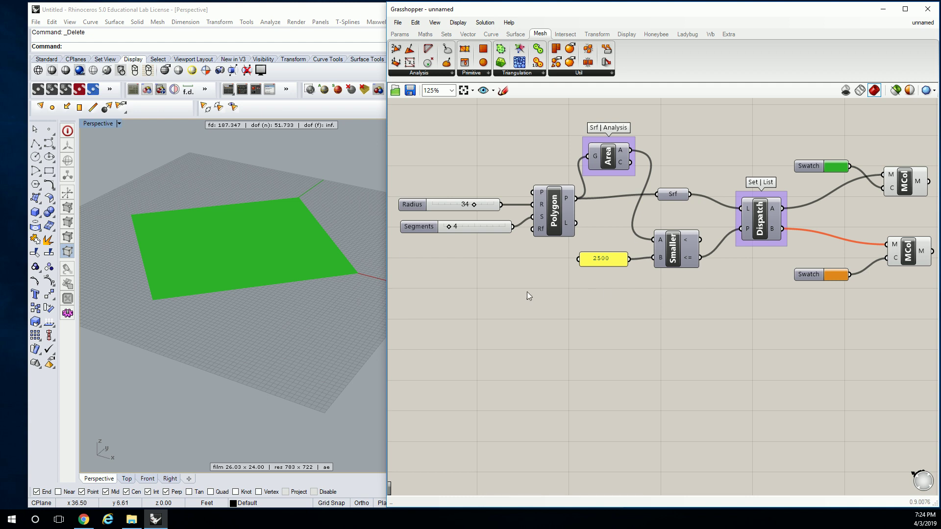
right_click_drag(277, 206, 289, 317)
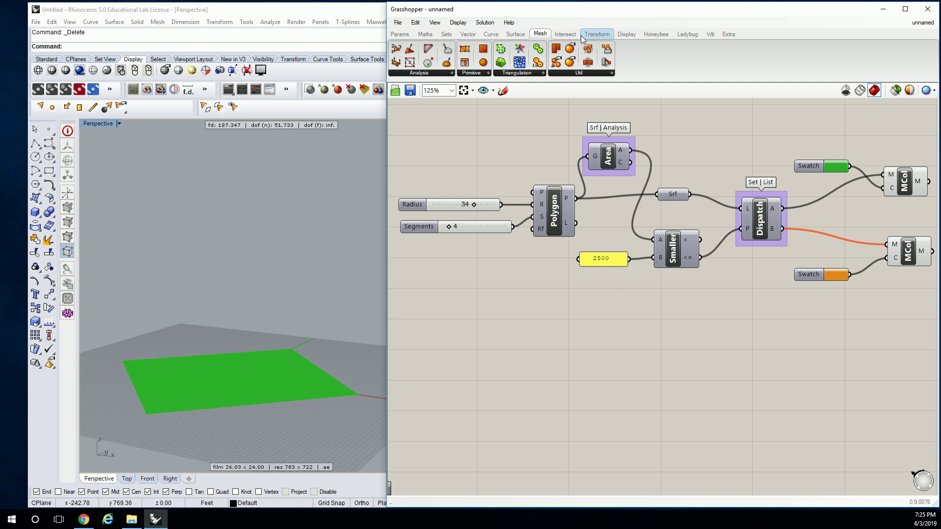
- Place a Euclidean Move component and wire Polygon's P output into its G input
left_click(596, 35)
left_click(491, 73)
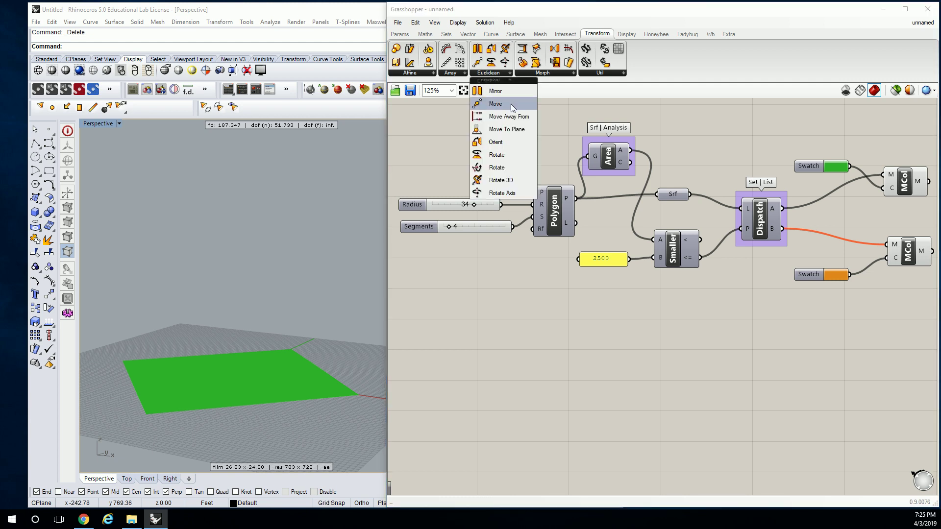
left_click_drag(503, 108, 570, 367)
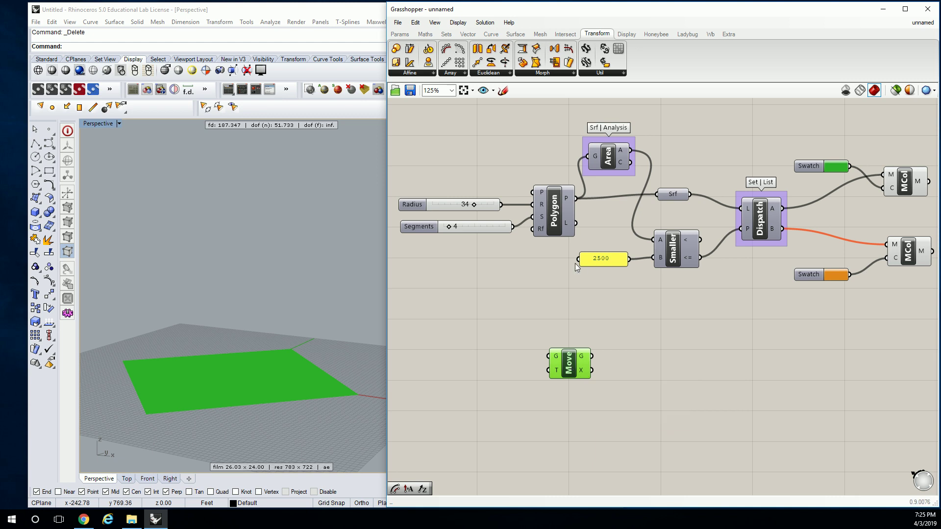
left_click(577, 313)
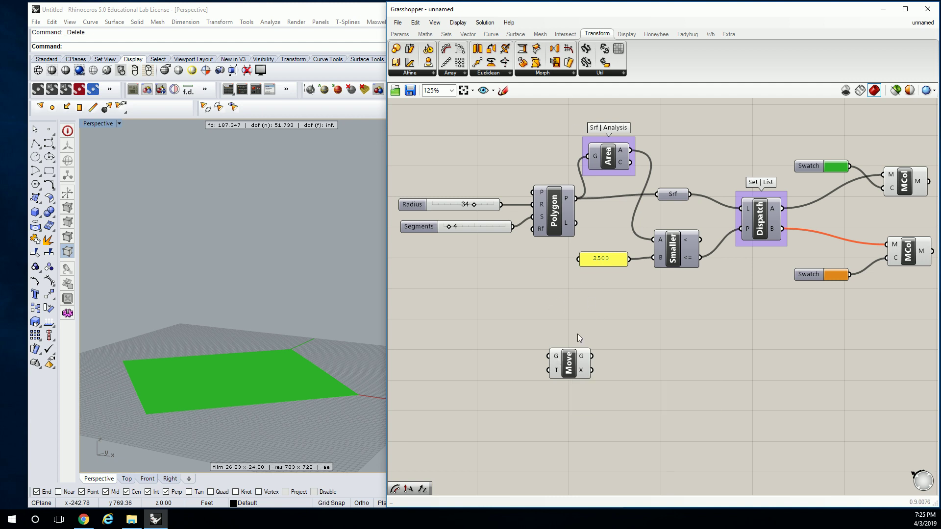
left_click_drag(571, 355, 661, 342)
left_click_drag(575, 198, 662, 358)
left_click(659, 301)
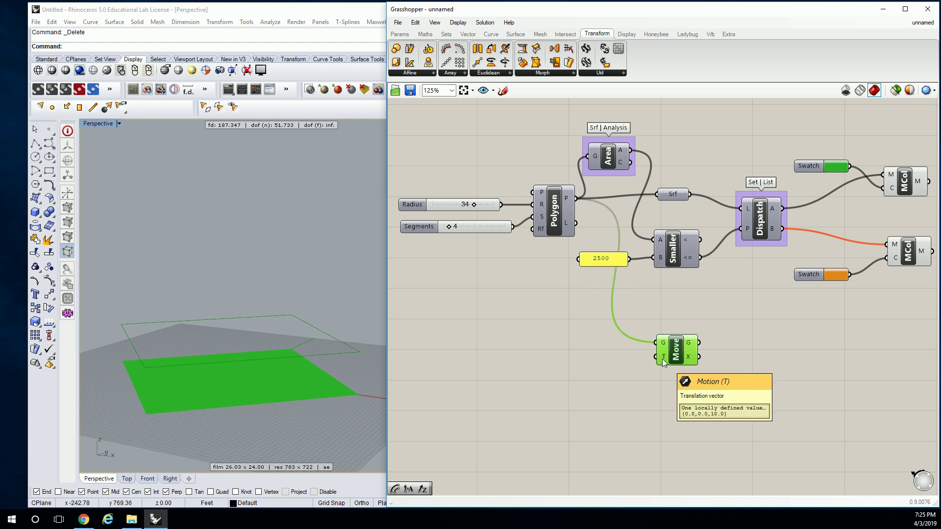
- Add a Unit Z vector component beside the Move component
left_click(466, 34)
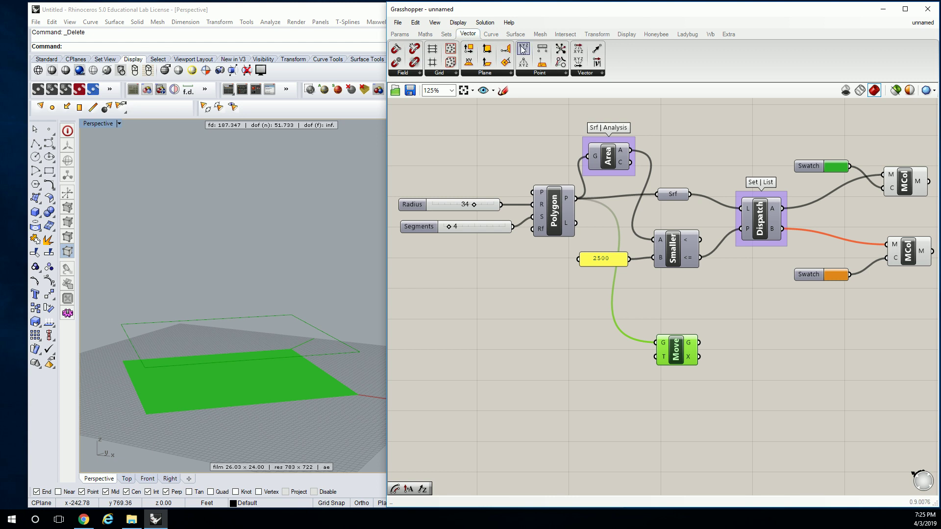
left_click(593, 73)
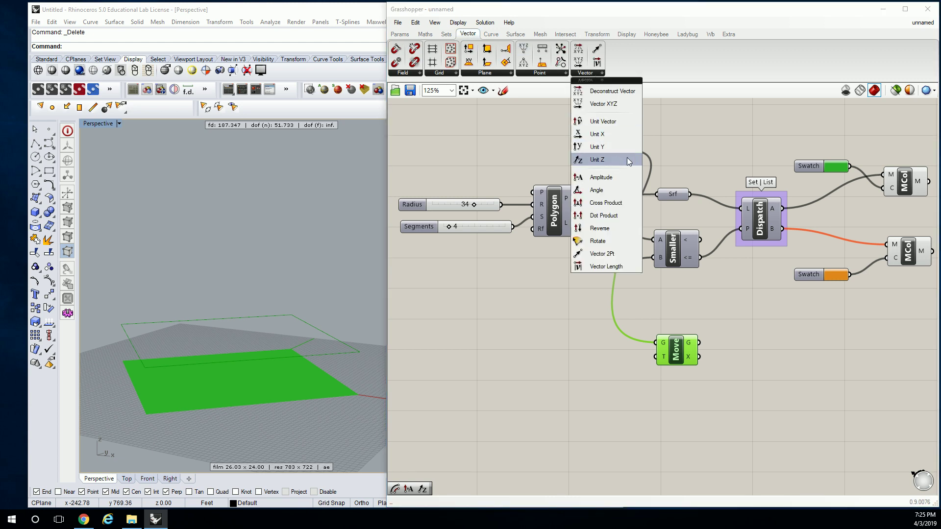
left_click_drag(605, 162, 613, 361)
right_click_drag(664, 343, 673, 281)
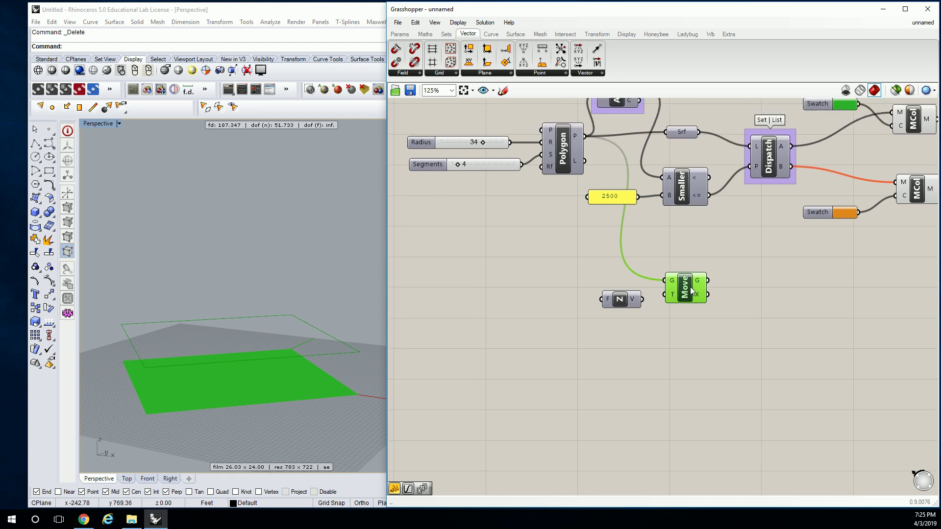
- Group the Move component and name the group 'Trans | Euclid.'
key("ctrl+g")
right_click(690, 269)
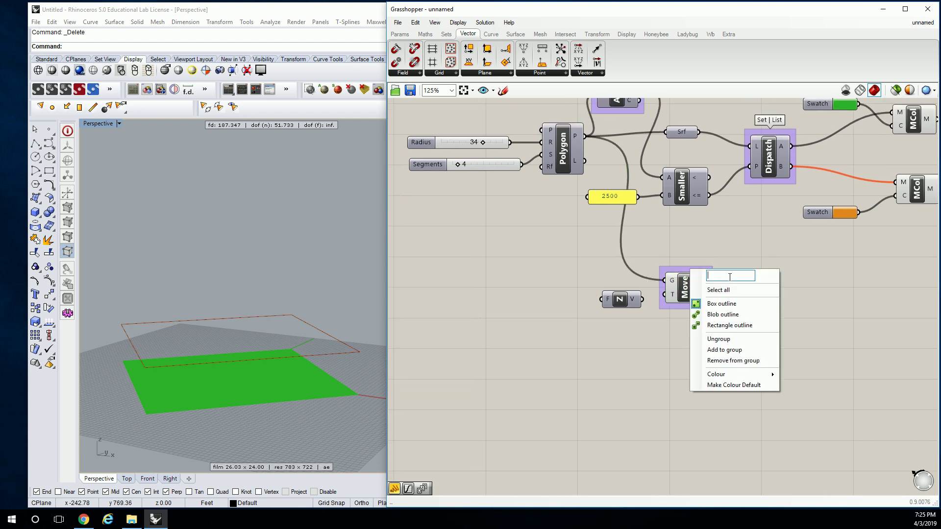
type("Trans | Euclid.")
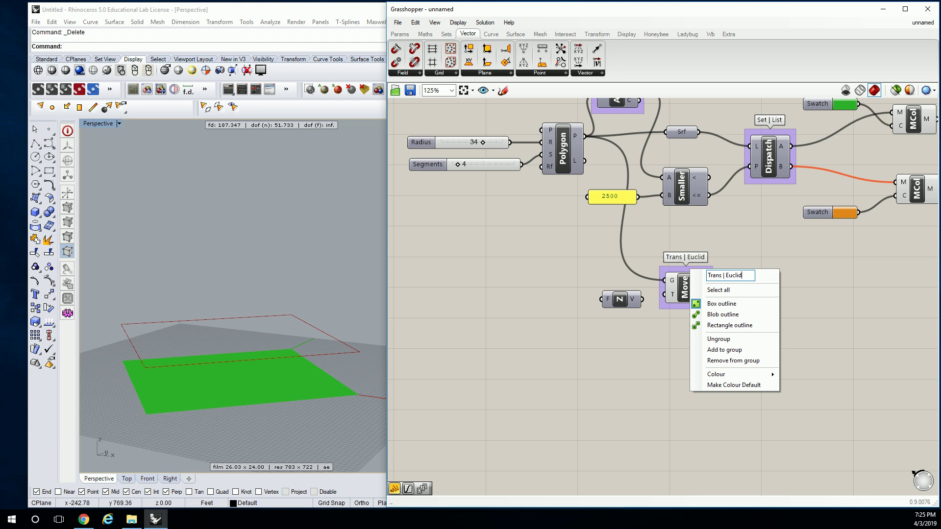
left_click(744, 248)
- Wire Unit Z into Move's motion input, driving its factor with a number slider set to 10
left_click(621, 297)
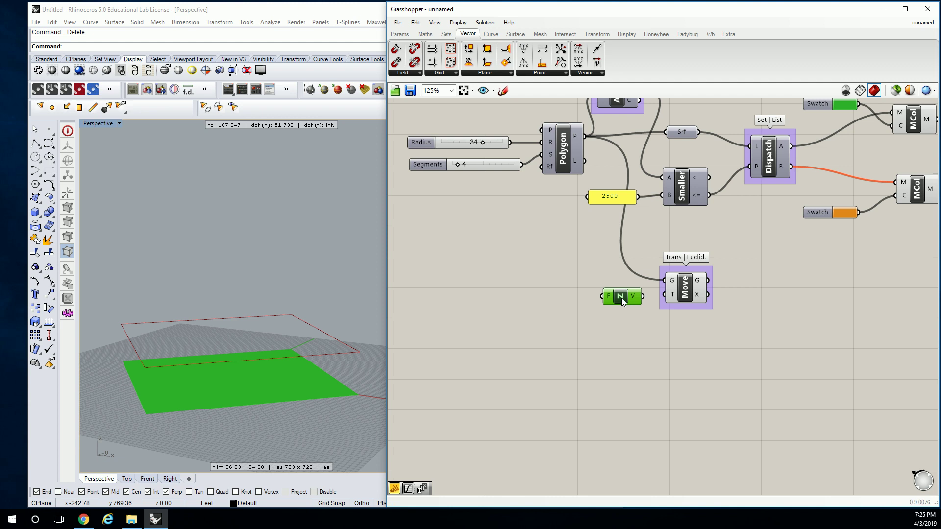
left_click_drag(645, 299, 623, 294)
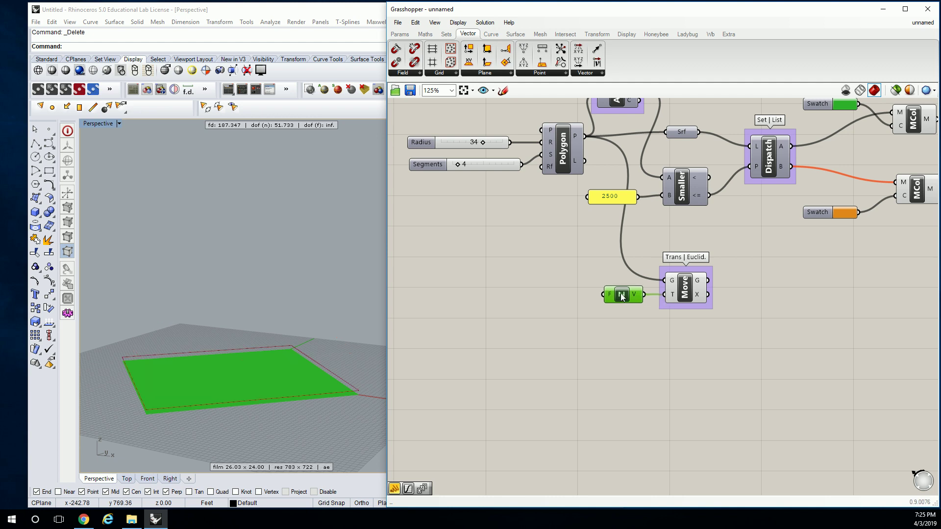
double_click(525, 292)
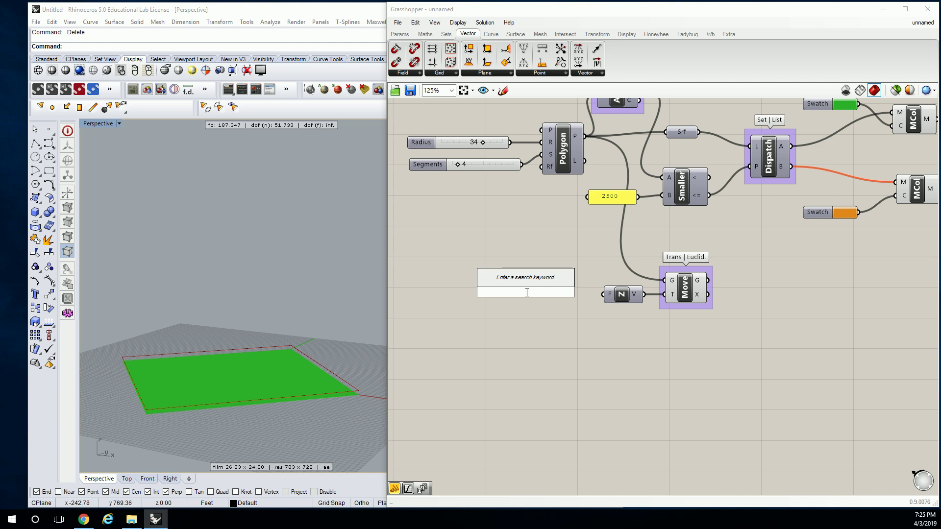
type("10<20")
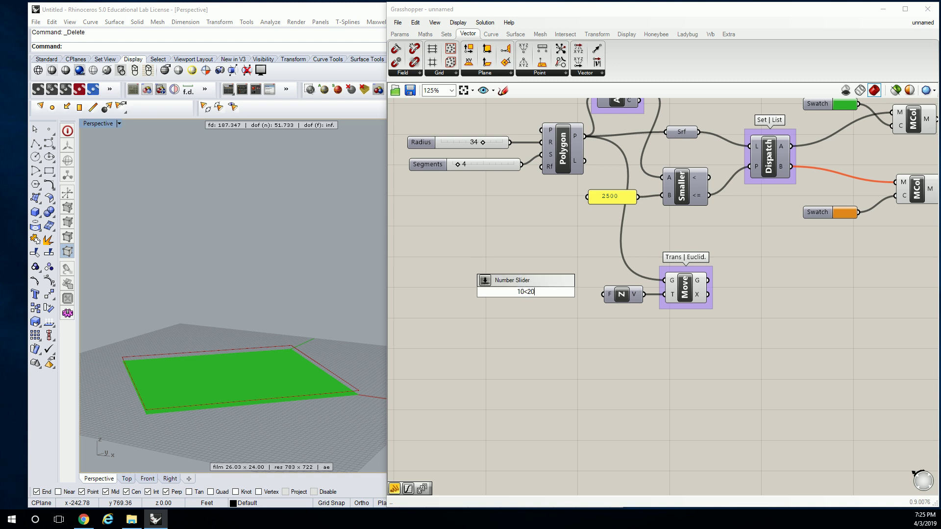
key("Return")
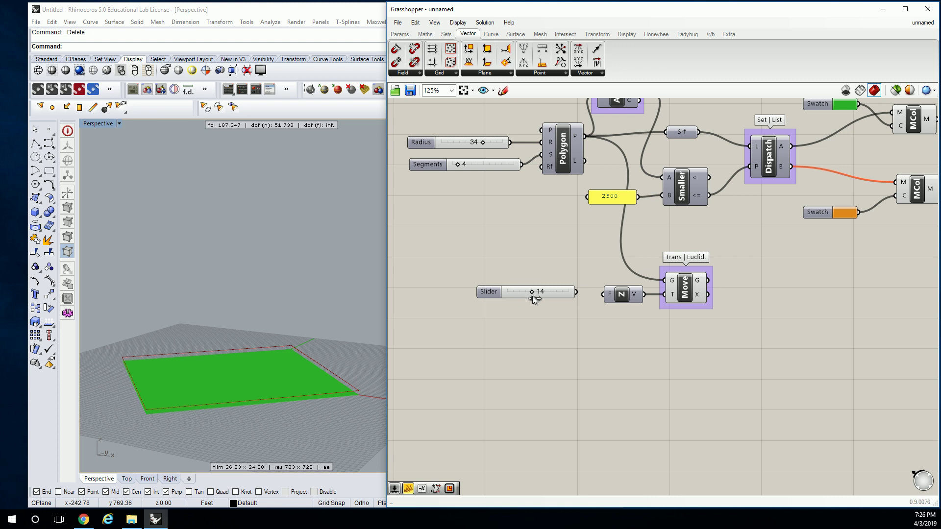
mouse_move(576, 291)
left_mouse_down()
mouse_move(603, 294)
mouse_move(563, 299)
left_mouse_up()
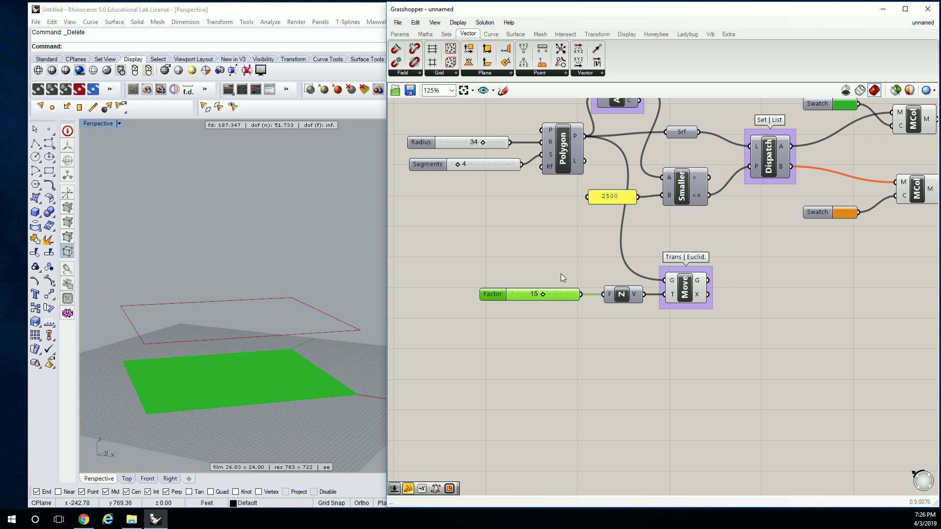
left_click_drag(574, 302, 563, 307)
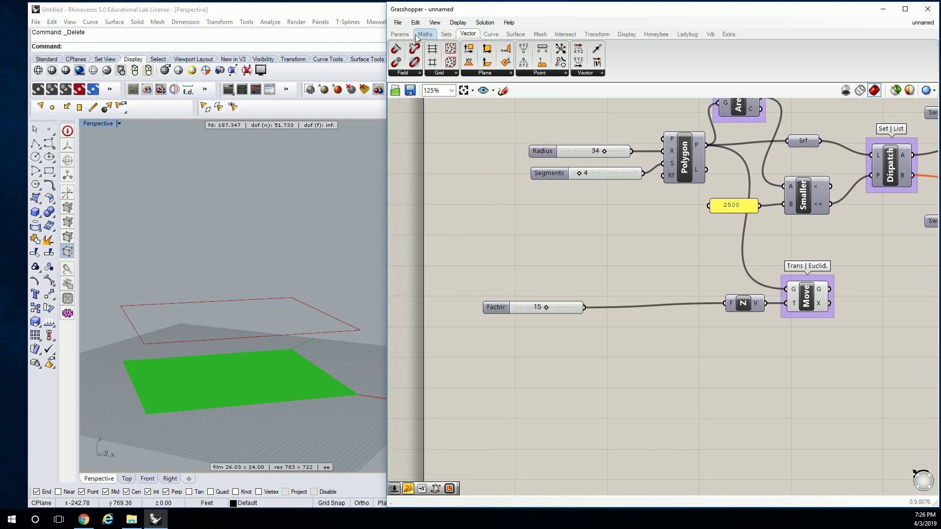
- Add a Series component from Sets > Sequence beside the slider
left_click(446, 34)
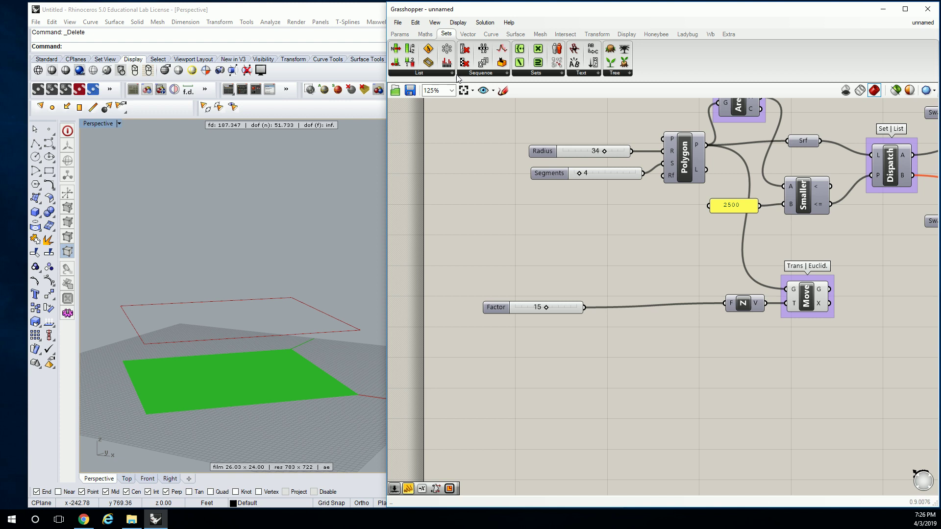
left_click(483, 74)
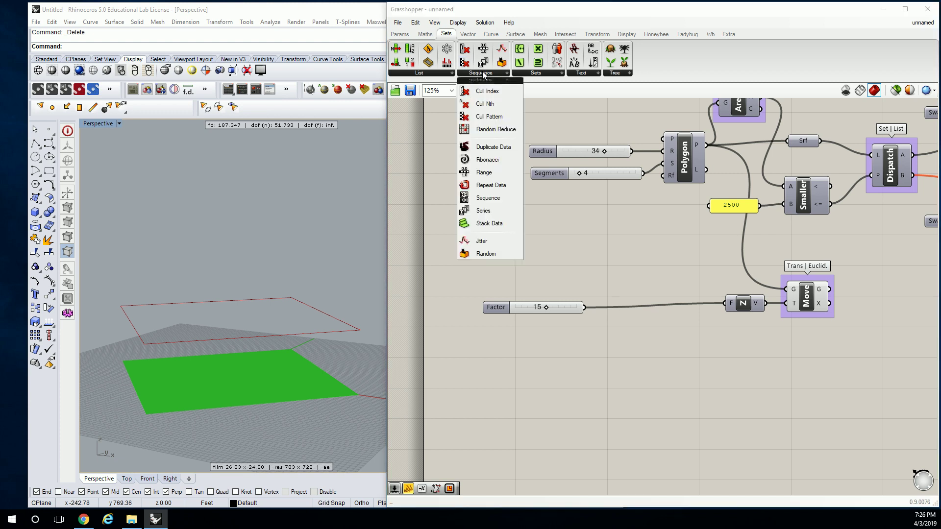
left_click(483, 210)
left_click(685, 307)
left_click_drag(684, 307, 681, 302)
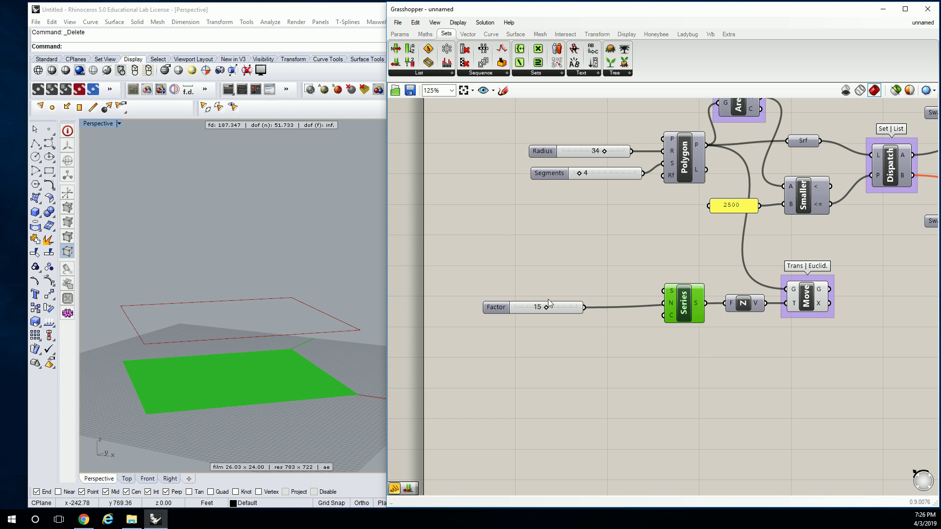
- Replace the Factor slider with a copied panel set to 15 as the Series start
left_click(568, 308)
key("Delete")
left_click(724, 207)
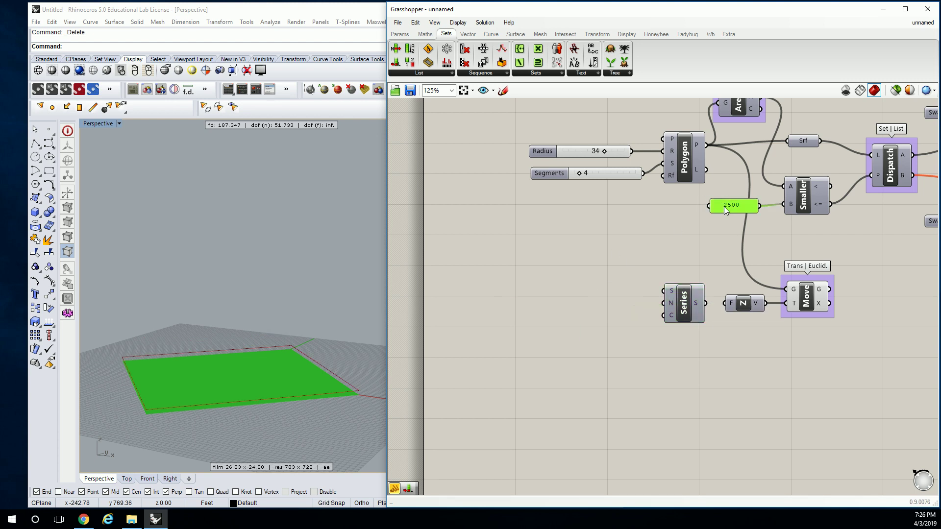
key("ctrl+c")
key("ctrl+v")
left_click_drag(649, 254, 609, 286)
double_click(610, 286)
type("15")
left_click(633, 362)
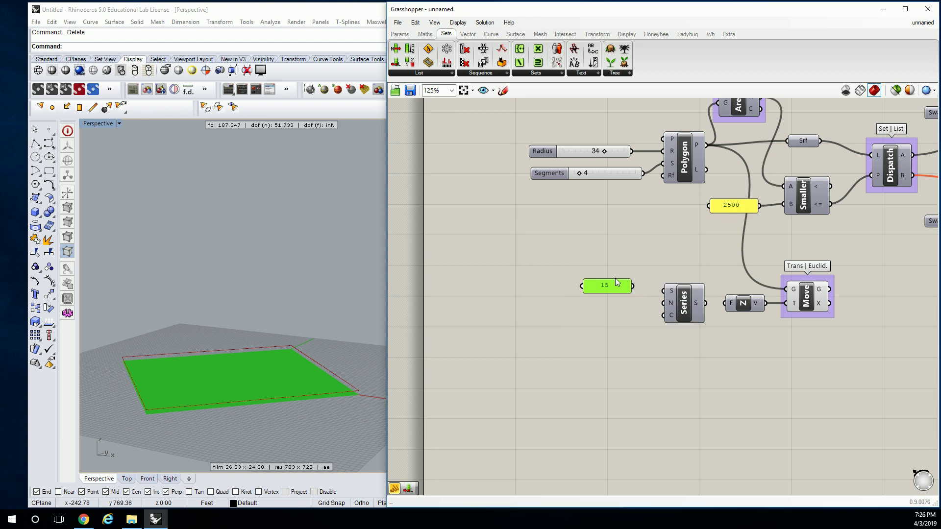
left_click_drag(632, 286, 617, 307)
- Add panels 15 as Series step and 3 as count, and feed Series into Unit Z
key("ctrl+c")
key("ctrl+v")
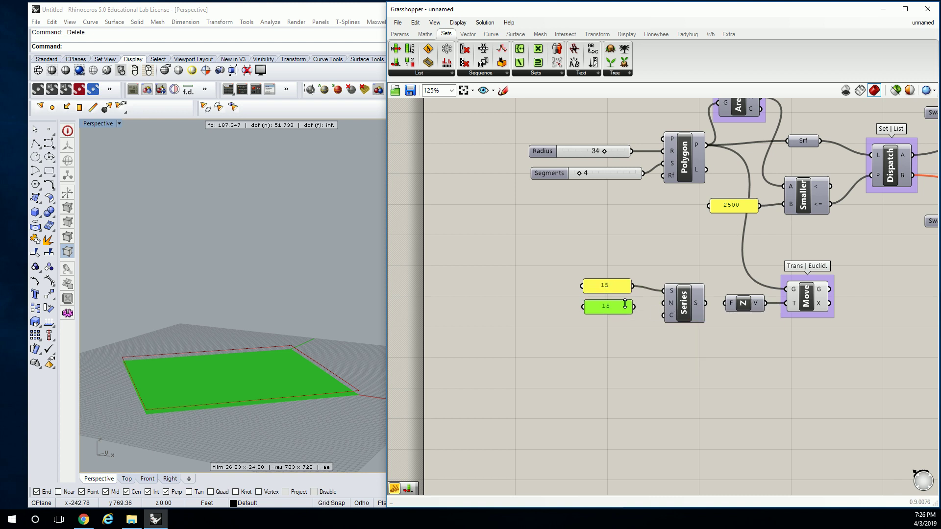
left_click_drag(634, 306, 664, 303)
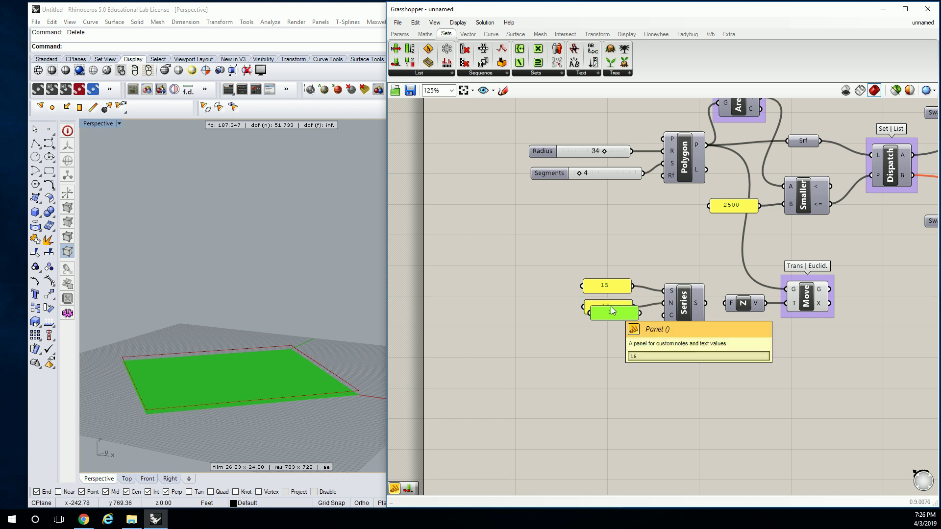
left_click_drag(611, 306, 612, 319, "alt")
double_click(612, 323)
type("3")
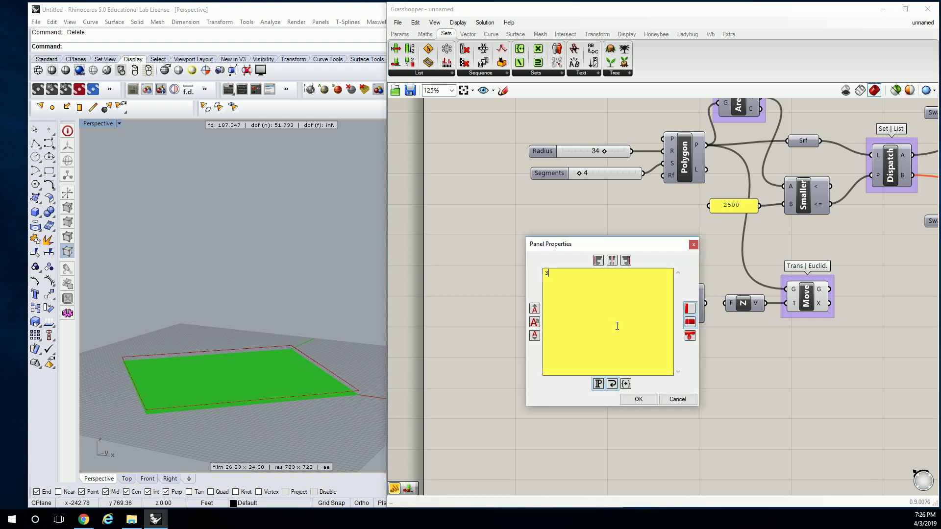
left_click(636, 399)
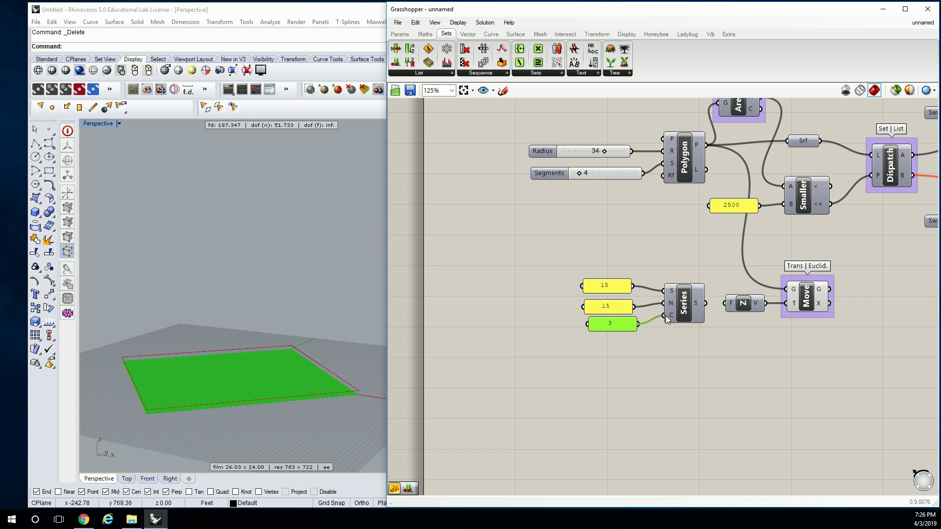
left_click_drag(706, 303, 725, 304)
right_click_drag(356, 261, 331, 234)
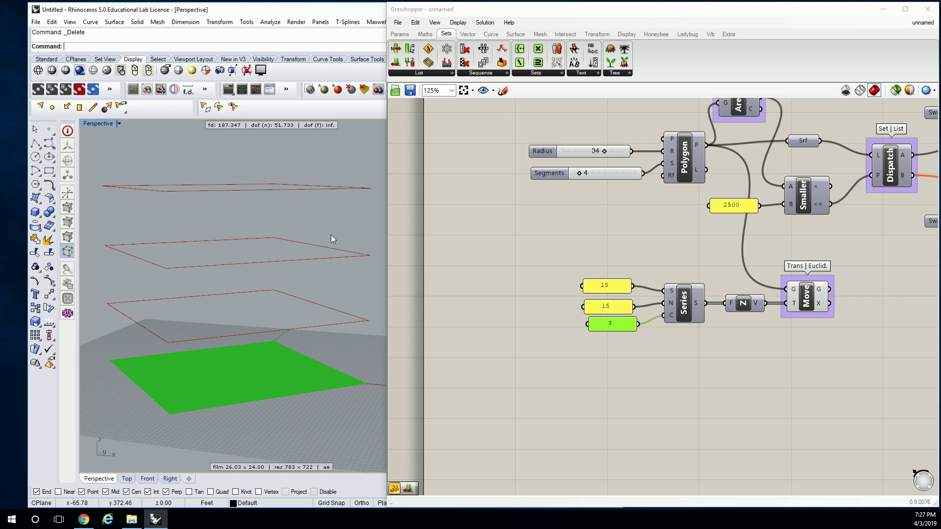
scroll(314, 161, "down", 2)
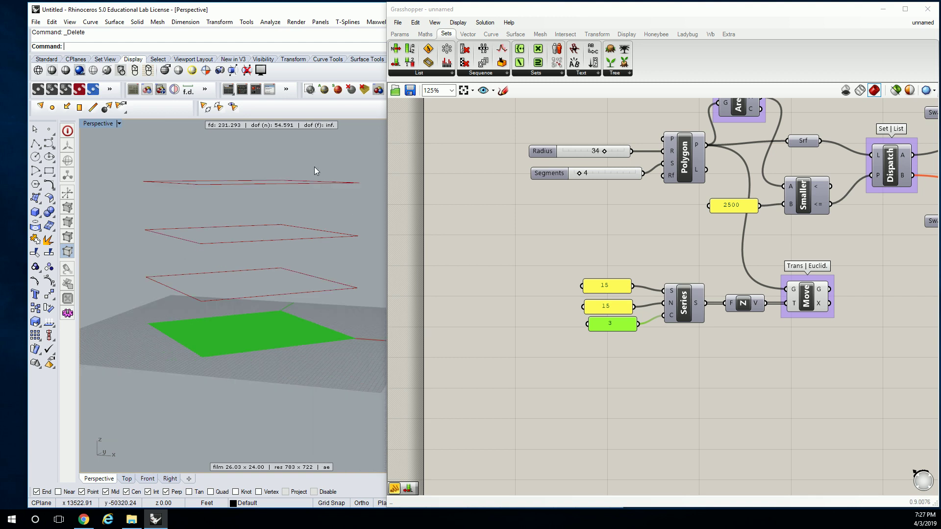
right_click_drag(313, 166, 315, 201)
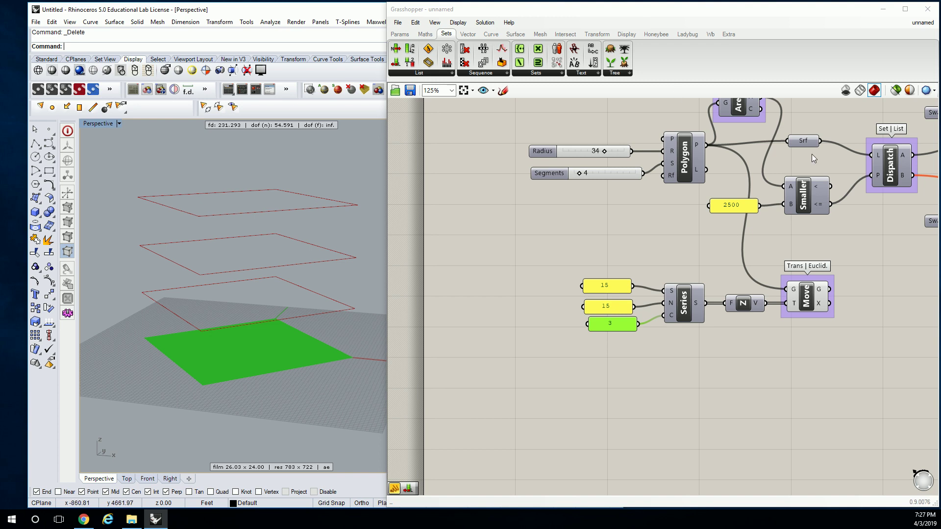
right_click_drag(843, 253, 705, 228)
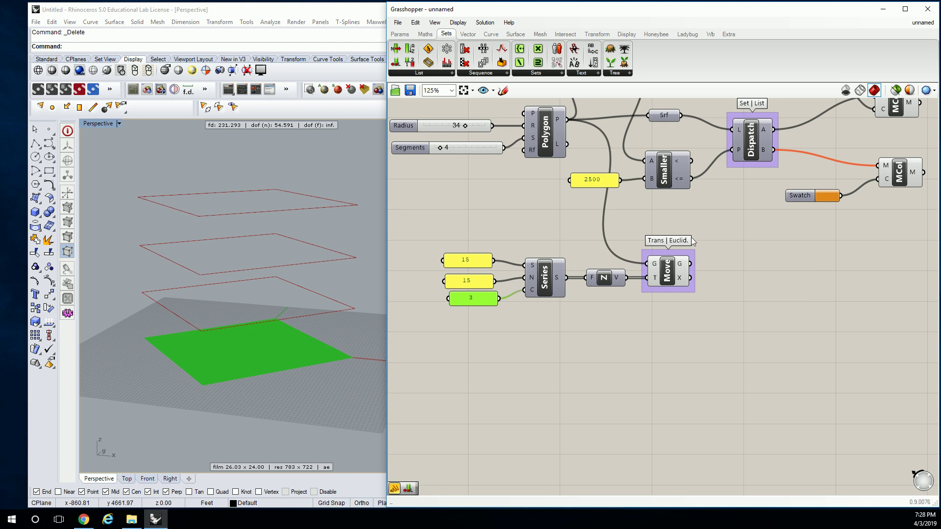
- Shift the comparison, dispatch and colour components right and the 2500 panel left
scroll(413, 423, "down", 2)
left_click_drag(808, 183, 439, 270)
key("shift+Right")
key("shift+Right")
key("shift+Right")
key("shift+Right")
key("shift+Right")
key("shift+Right")
key("shift+Right")
key("shift+Right")
key("shift+Right")
key("shift+Right")
key("shift+Right")
key("shift+Right")
key("shift+Right")
key("shift+Right")
key("shift+Right")
key("shift+Right")
key("shift+Right")
key("shift+Right")
key("shift+Right")
key("shift+Right")
left_click(521, 280)
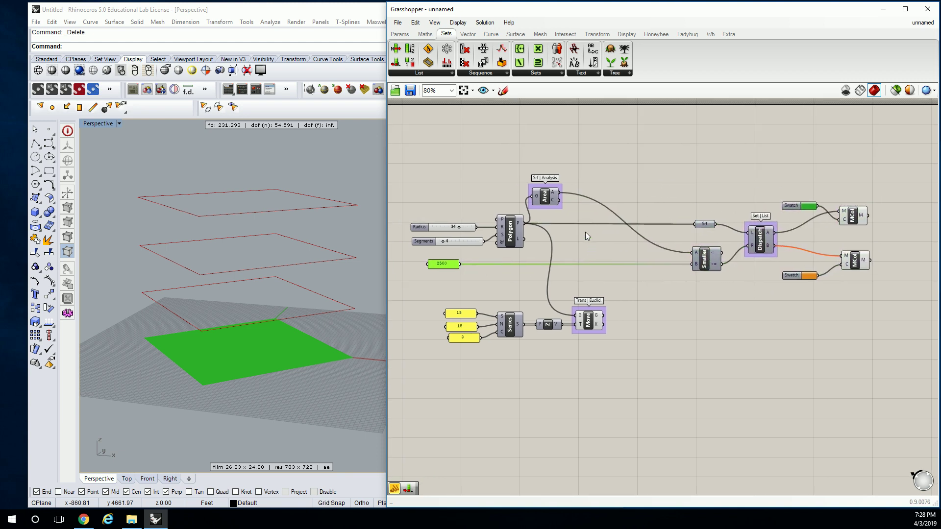
left_click(585, 231)
scroll(585, 231, "up", 2)
right_click_drag(512, 236, 548, 212)
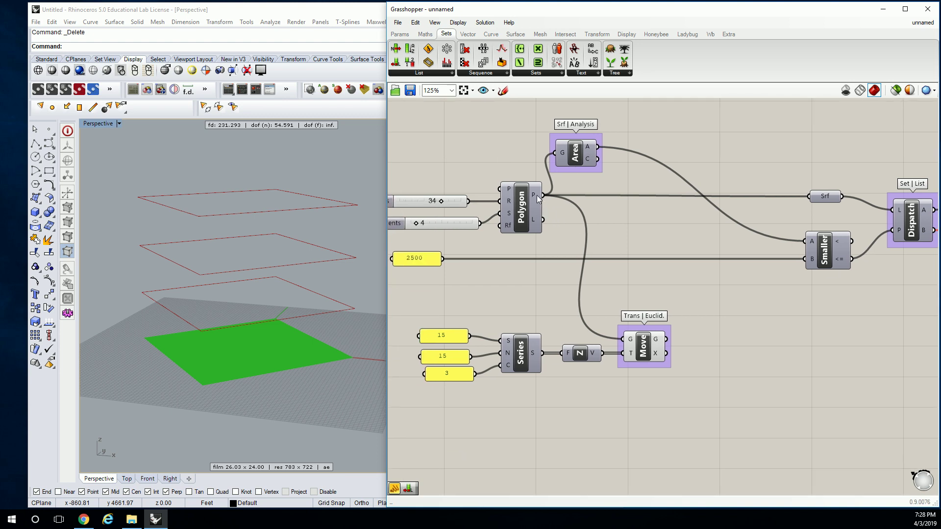
left_click(535, 200)
left_click(673, 321)
mouse_move(657, 338)
- Add a Merge component, wiring Polygon's outline into D1 and Move's copies into D2
double_click(651, 254)
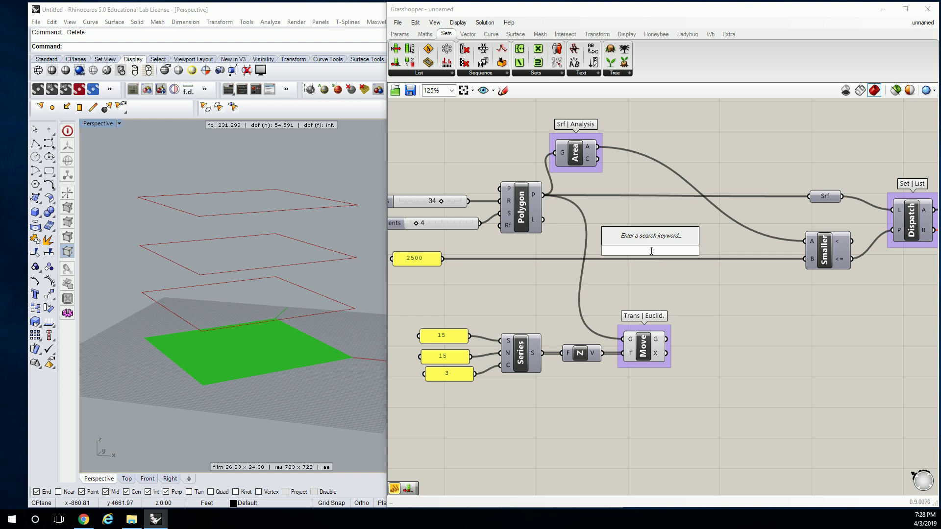
key("Escape")
left_click(622, 73)
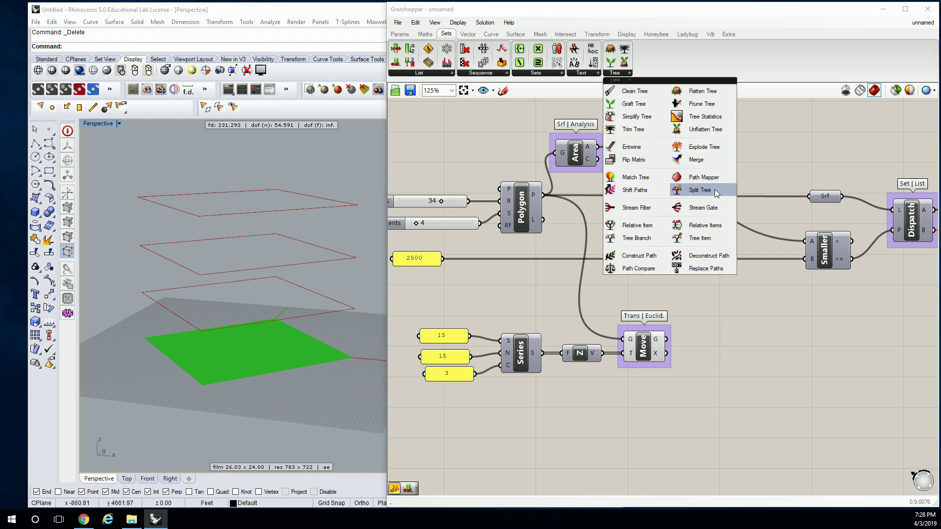
left_click_drag(699, 162, 700, 253)
left_click(653, 232)
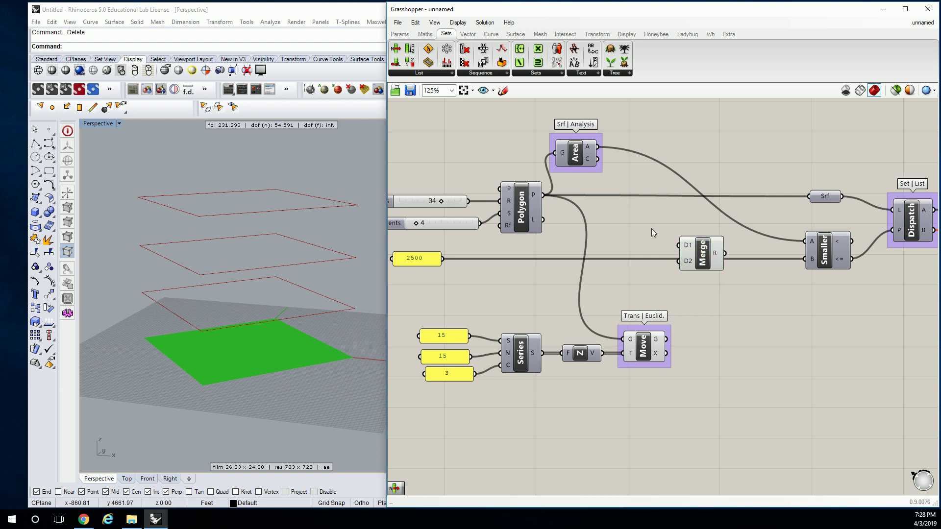
left_click_drag(543, 195, 689, 248)
left_click_drag(667, 339, 680, 259)
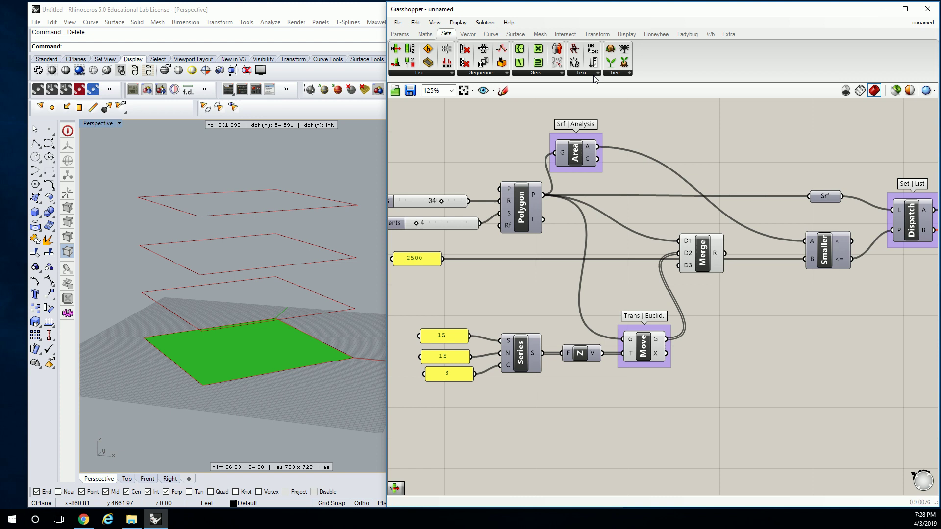
- Move Merge below the comparison component and group it as 'Sets | Tree'
left_click(612, 72)
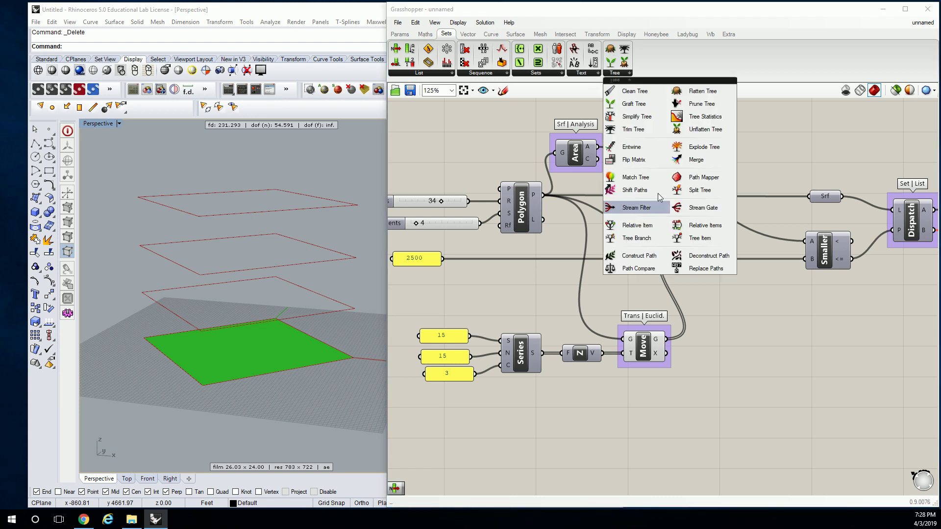
left_click(710, 250)
left_click_drag(711, 250, 731, 304)
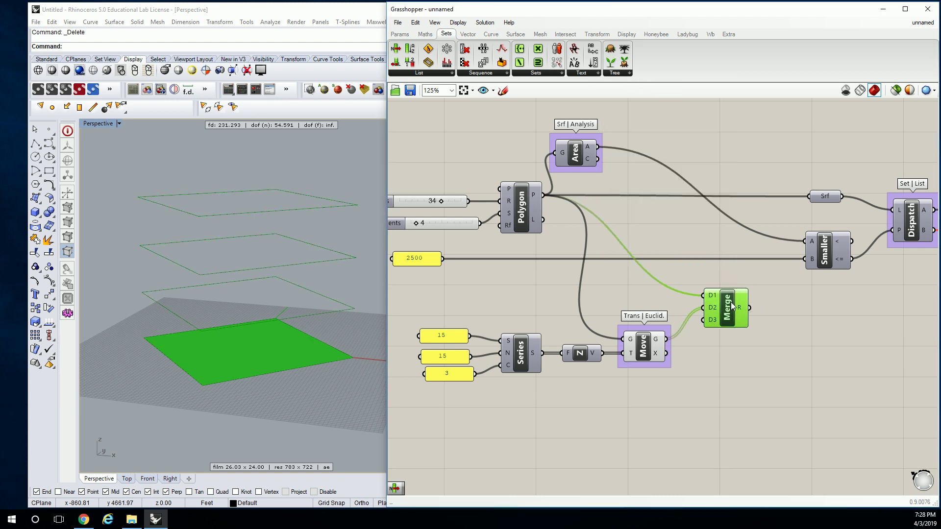
key("ctrl+g")
right_click(730, 284)
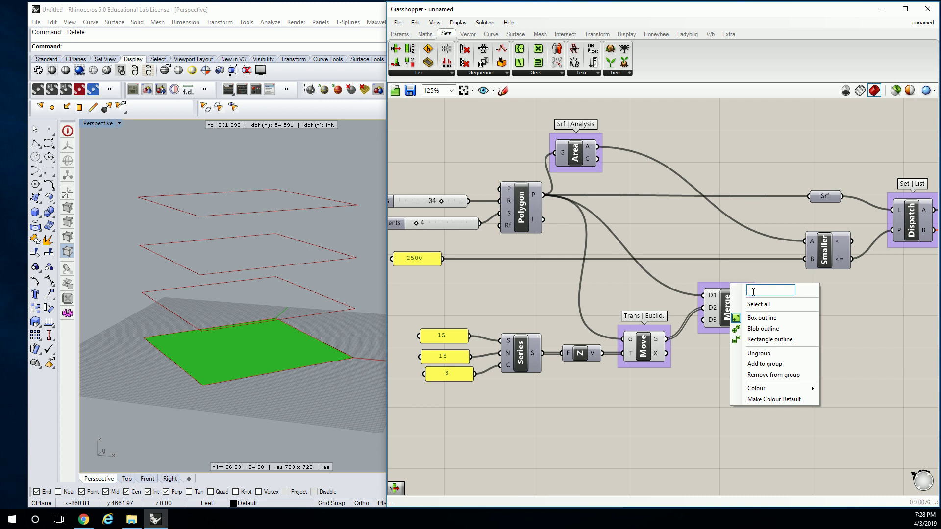
type("Sets | Tree")
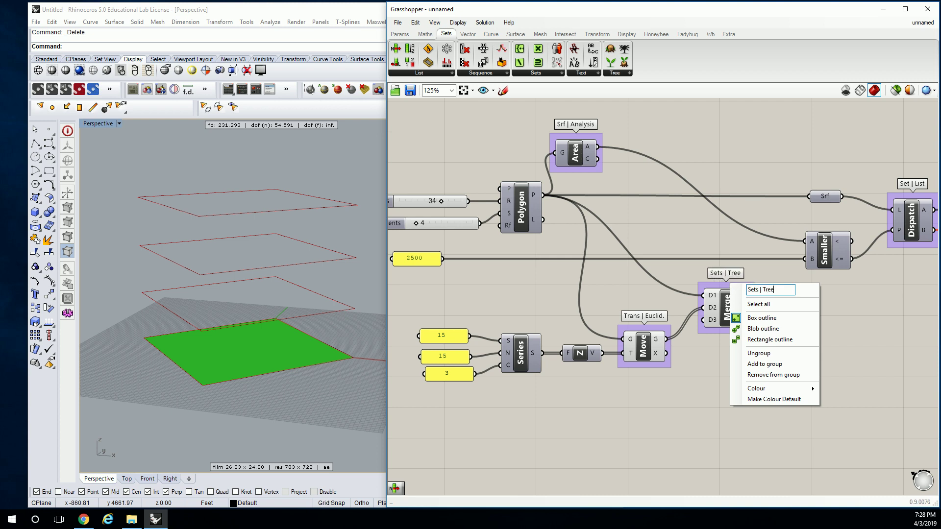
key("Return")
scroll(691, 322, "up", 3)
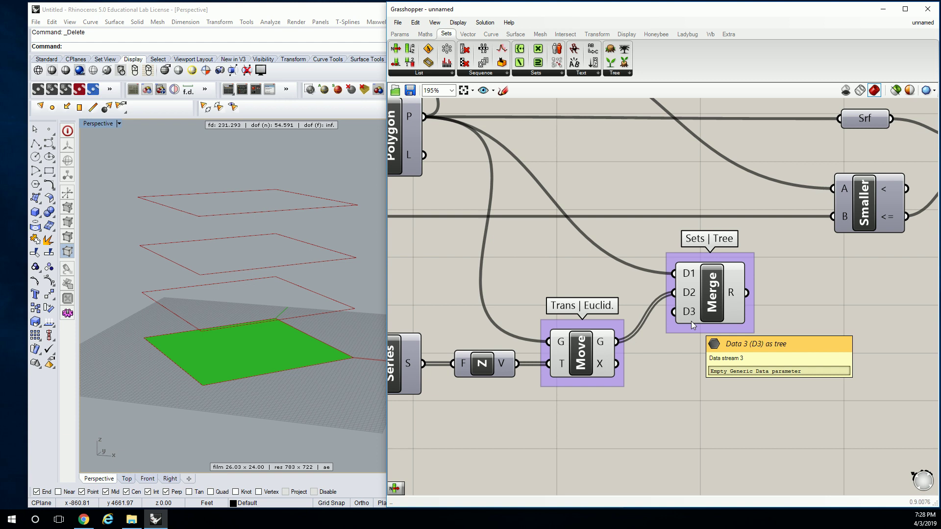
scroll(691, 321, "up", 3)
scroll(742, 303, "down", 5)
right_click_drag(740, 245, 712, 273)
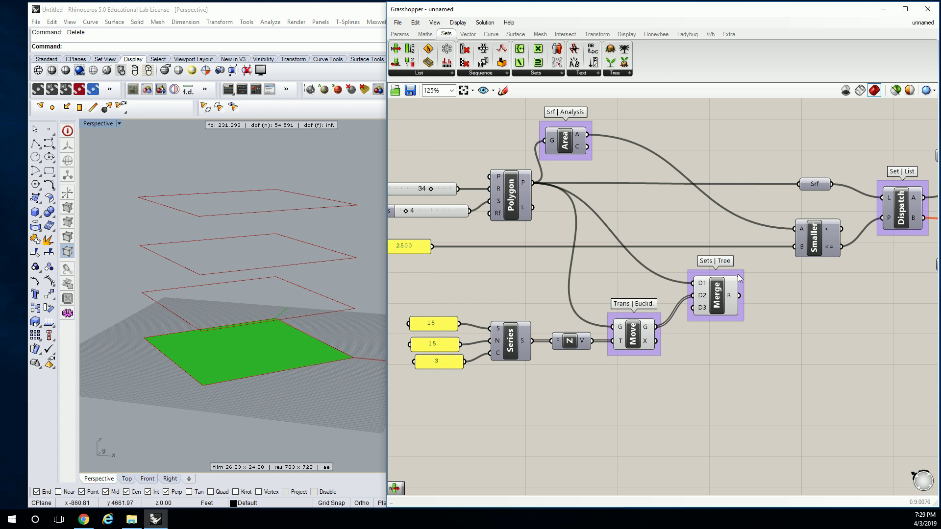
- Wire Merge's R output into a new enlarged Panel showing branches {0} and {0;0}
left_click(406, 36)
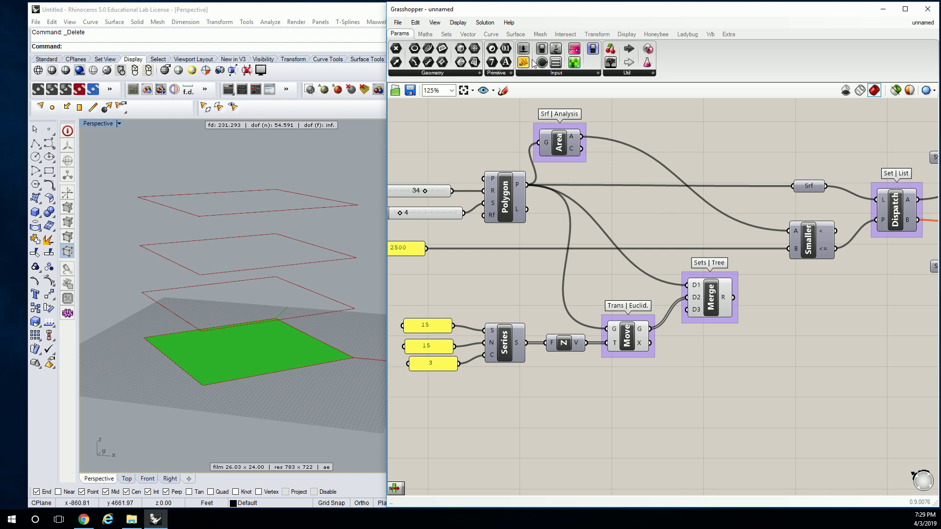
left_click_drag(523, 62, 803, 337)
left_click_drag(733, 297, 754, 337)
right_click_drag(851, 376, 767, 321)
left_click_drag(770, 313, 815, 326)
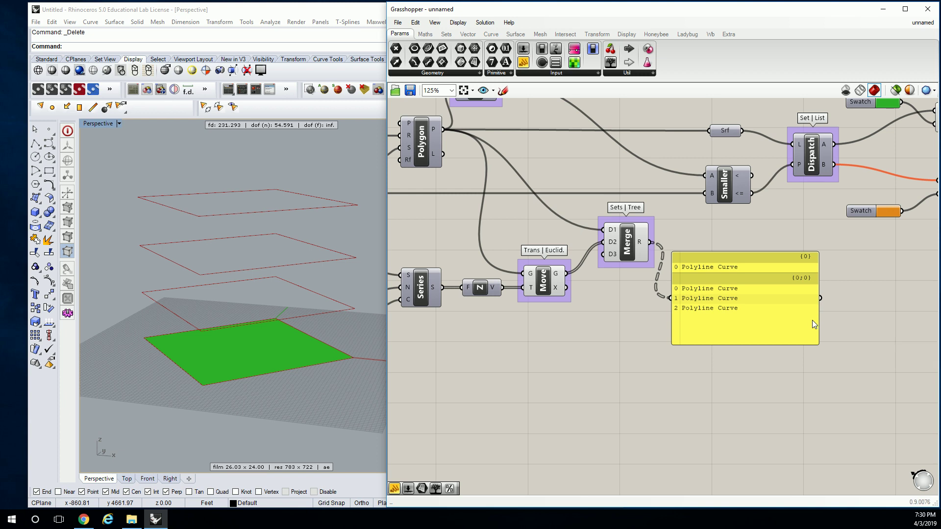
- Flatten Merge's result into one list and reposition the Area component lower
right_click(638, 242)
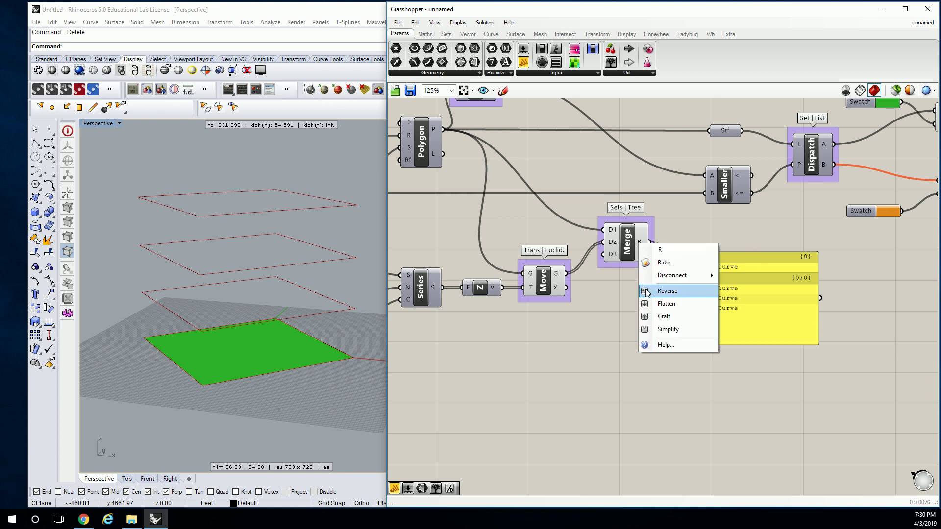
left_click(648, 290)
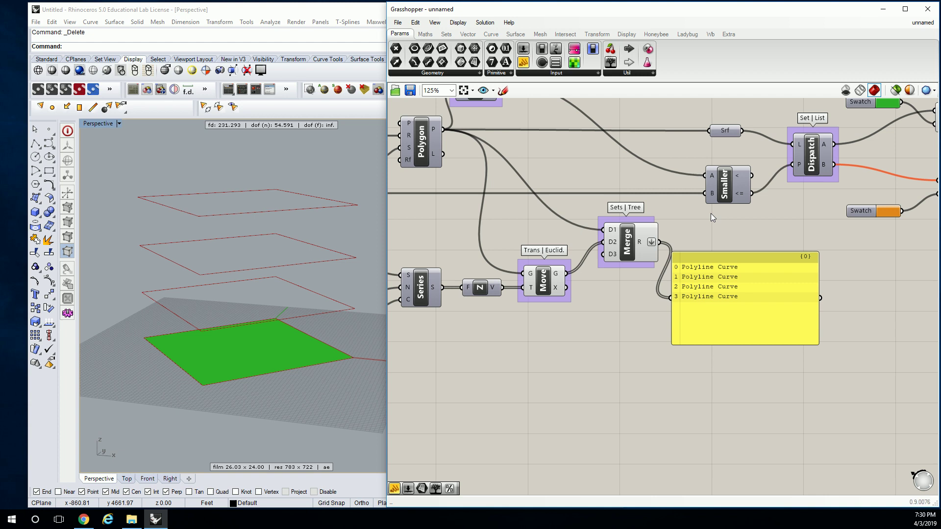
right_click_drag(710, 213, 738, 250)
left_click_drag(504, 122, 680, 138)
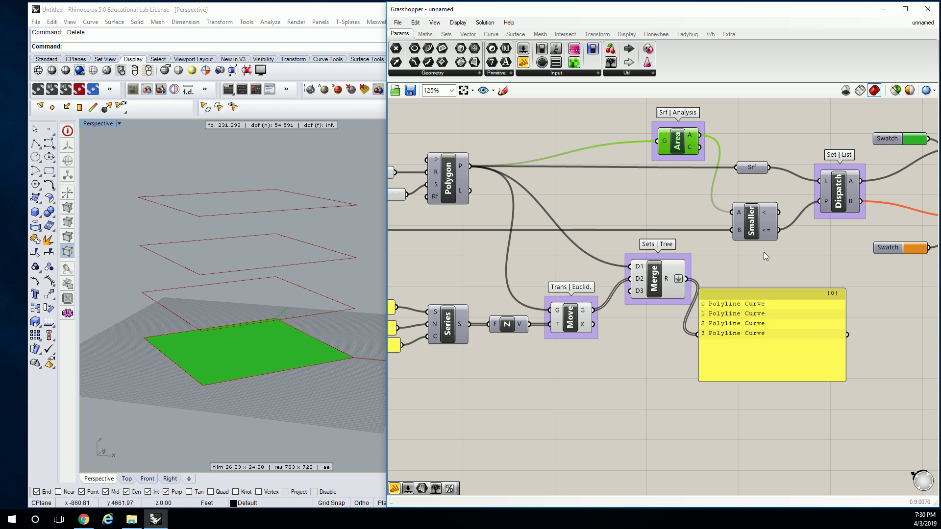
- Delete the floor-list panel and wire Merge's R output into Area's G input
right_click_drag(764, 252, 830, 260)
left_click(811, 324)
key("Delete")
right_click_drag(807, 325, 776, 319)
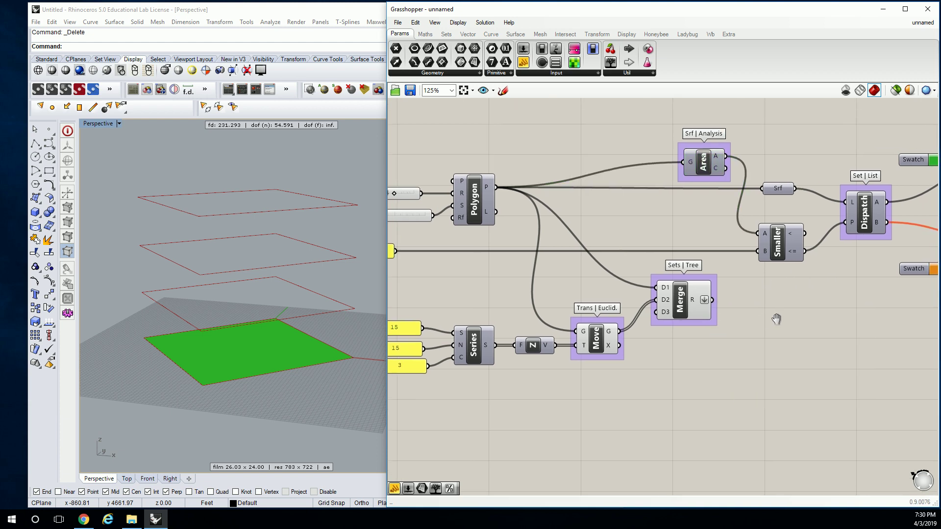
right_click_drag(694, 318, 618, 314)
mouse_move(616, 295)
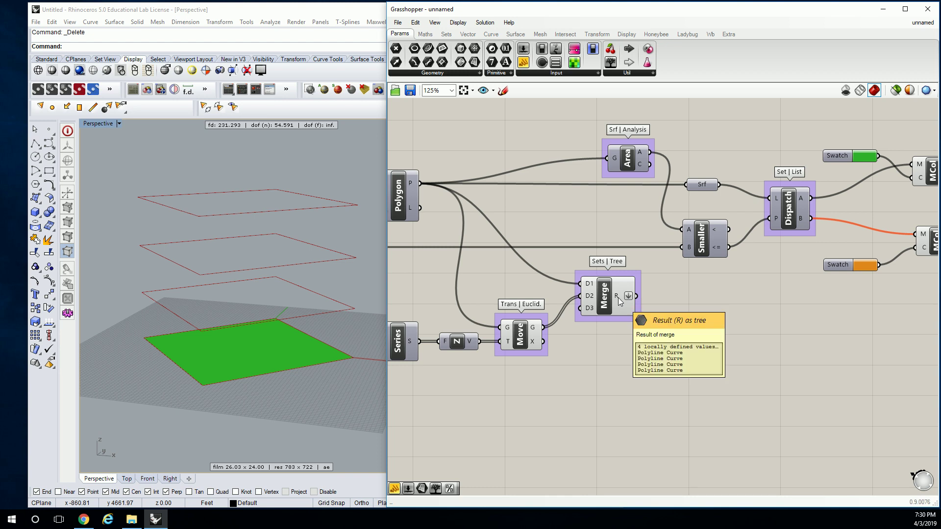
left_click_drag(637, 296, 607, 164, "shift")
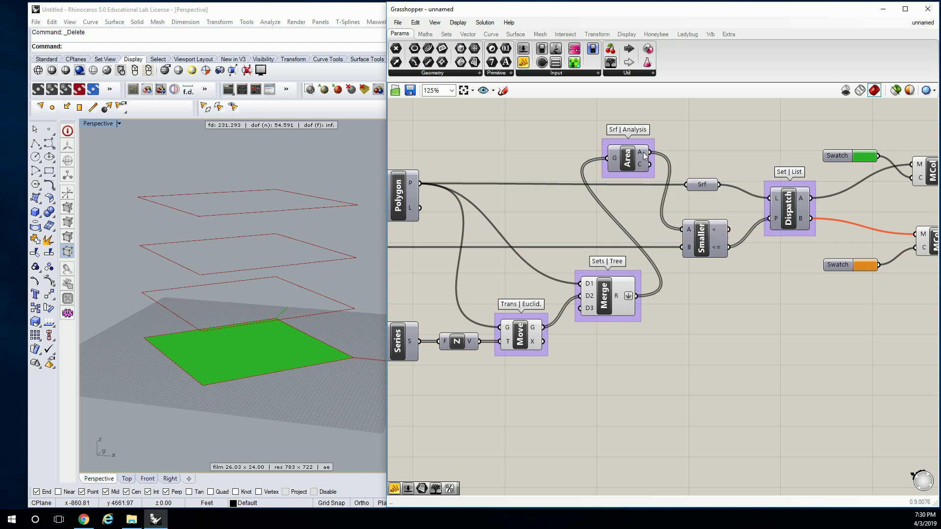
mouse_move(642, 152)
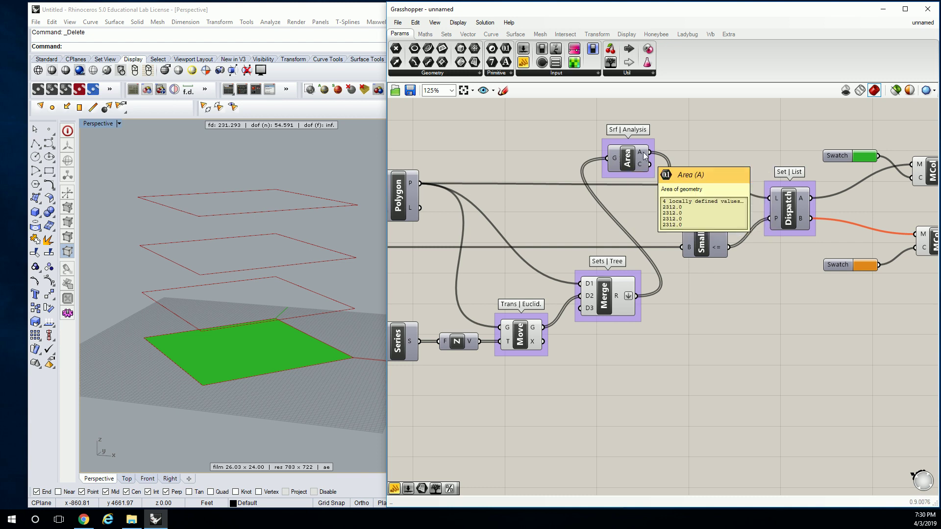
- Change the threshold panel value from 2500 to 10000
scroll(642, 152, "down", 3)
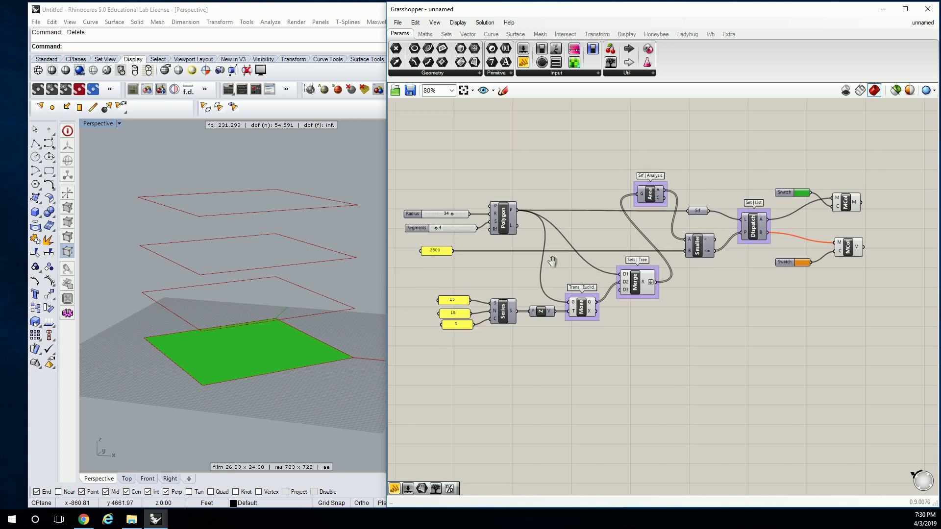
scroll(475, 228, "up", 4)
left_click(542, 242)
double_click(543, 242)
type("10000")
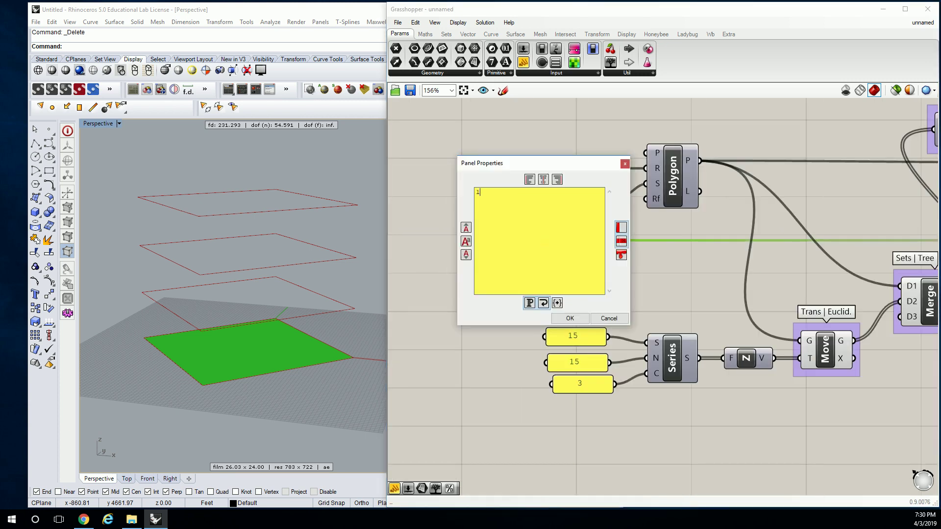
left_click(705, 270)
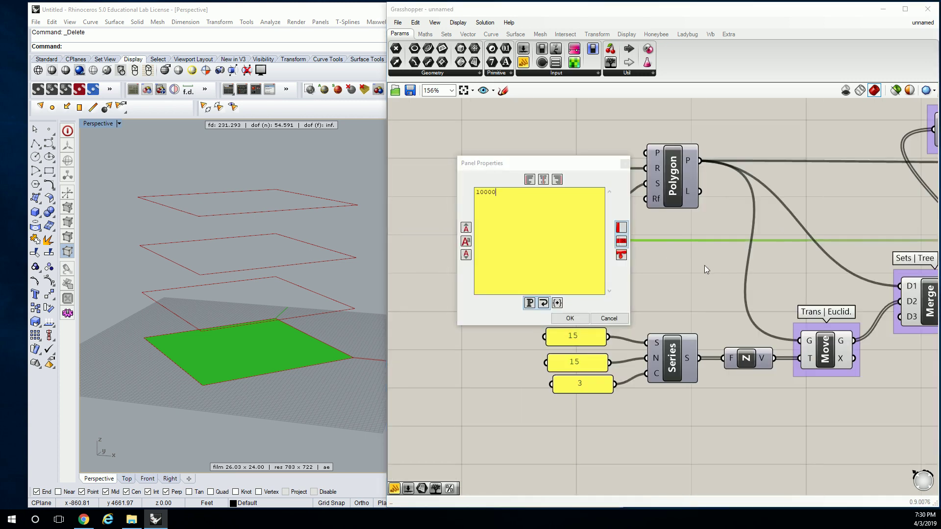
left_click(571, 318)
- Route Merge's R output into the Dispatch list and tidy the Area and Smaller components
scroll(579, 313, "down", 3)
scroll(612, 328, "up", 3)
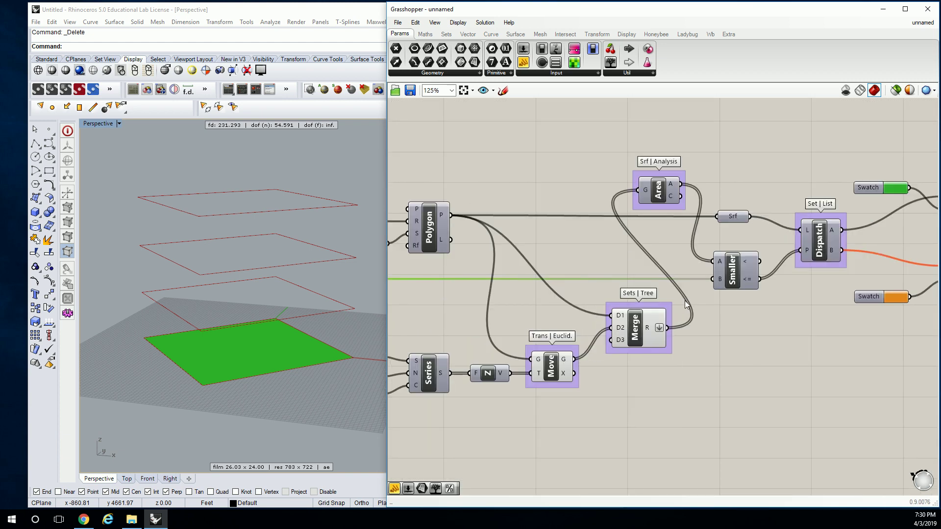
left_click_drag(621, 327, 670, 216)
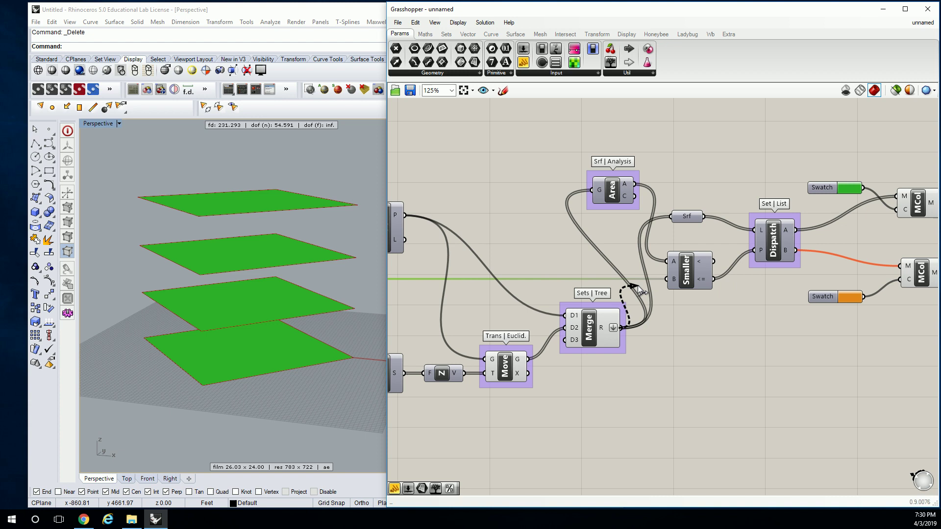
left_click_drag(637, 285, 636, 296)
right_click_drag(636, 296, 692, 273)
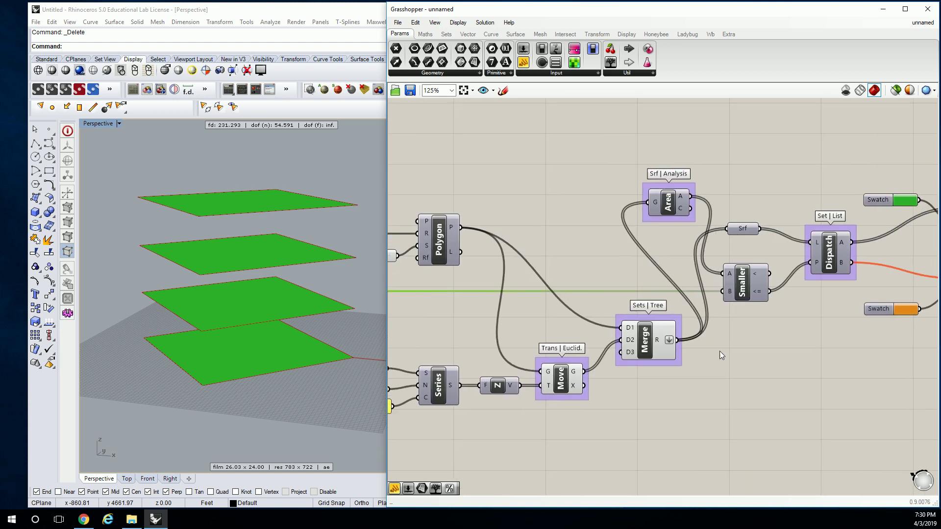
left_click_drag(666, 206, 659, 203)
left_click_drag(742, 274, 754, 296)
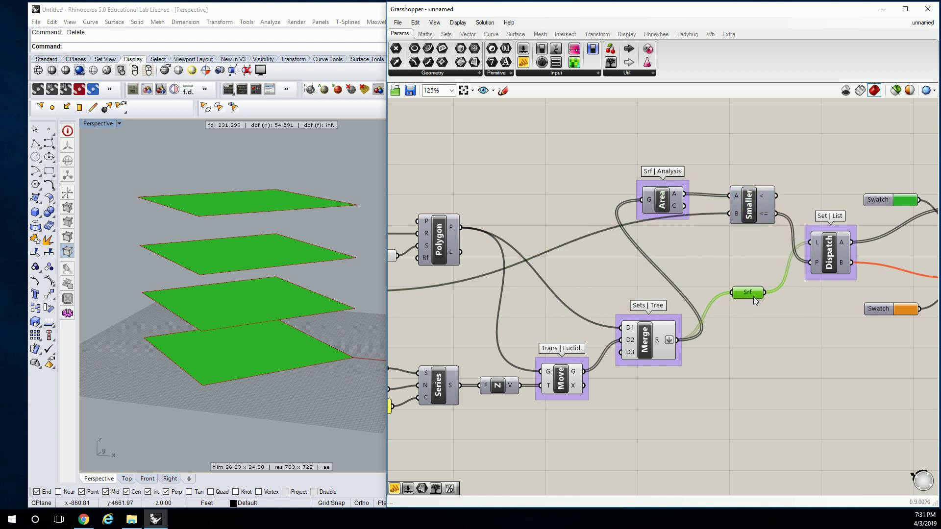
left_click_drag(739, 216, 738, 234)
left_click(739, 192)
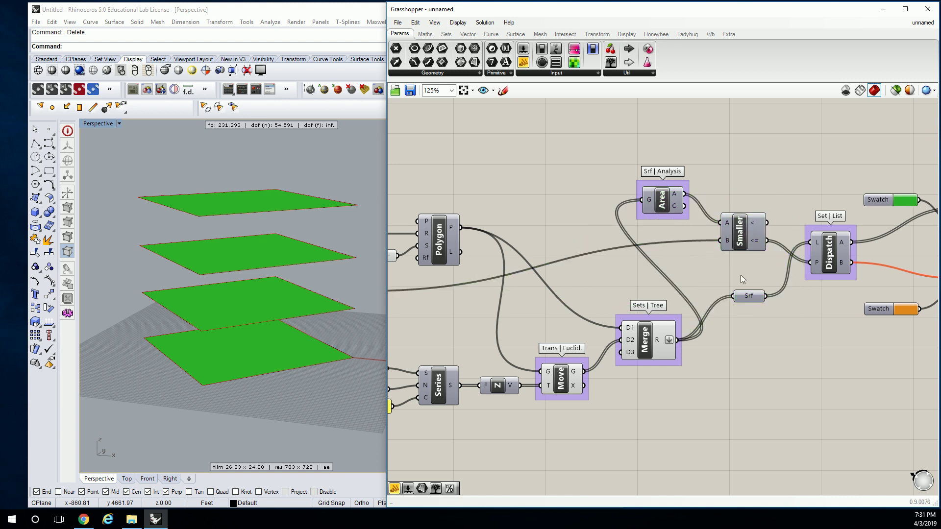
mouse_move(677, 196)
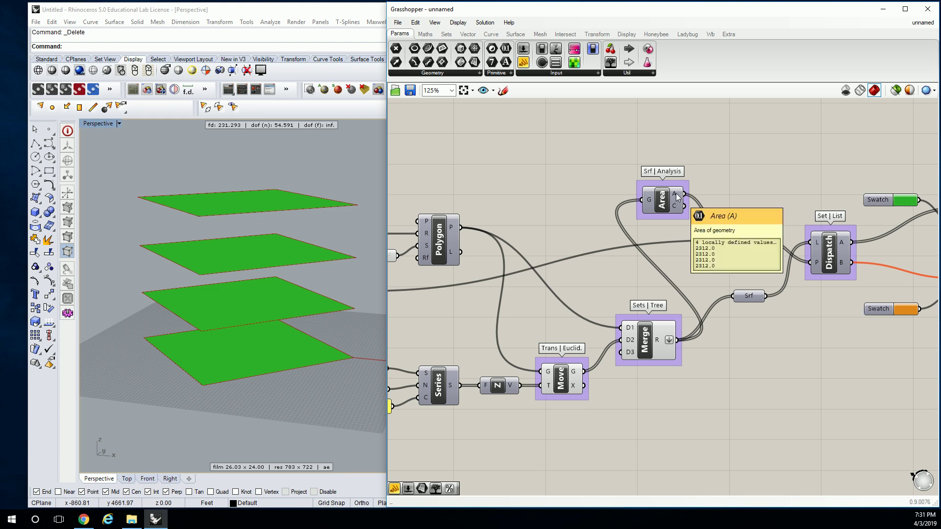
scroll(686, 205, "down", 3)
scroll(740, 202, "up", 4)
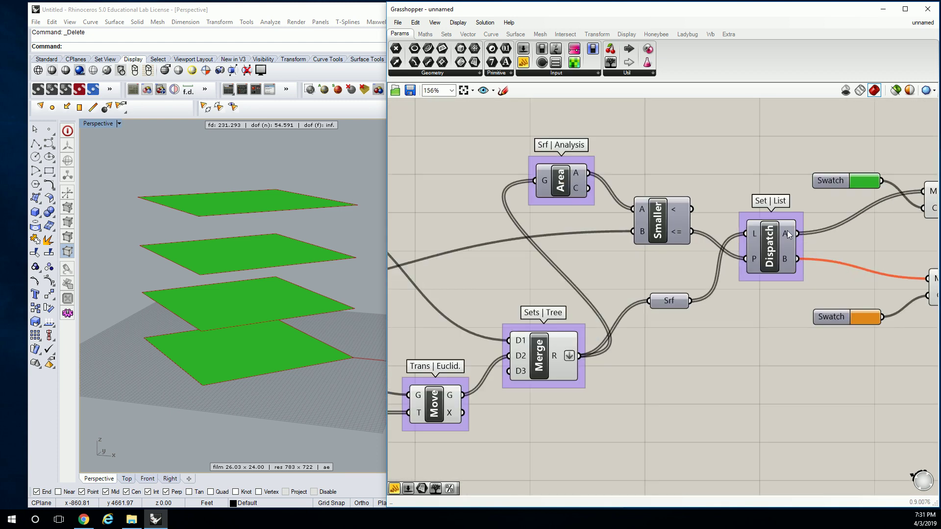
mouse_move(787, 230)
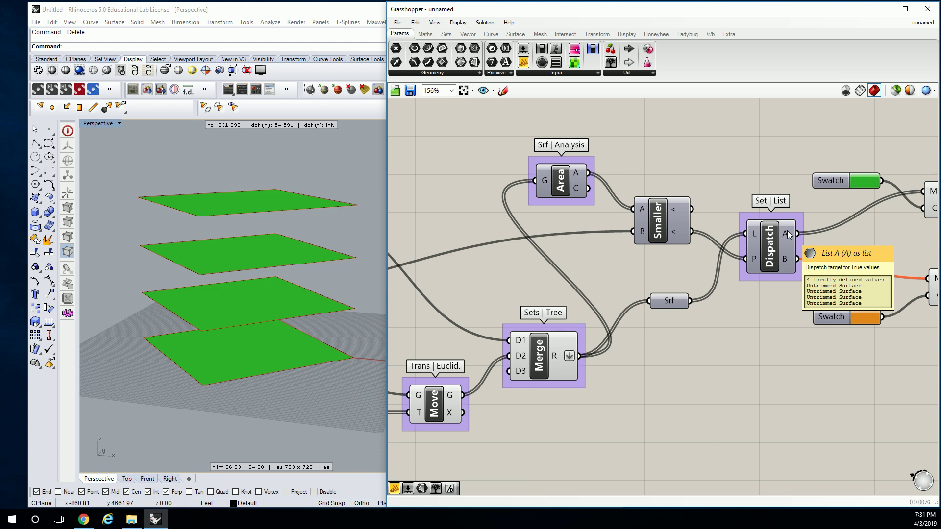
- Raise the Radius slider from 34 to 36 and check Area's new 2592 values
right_click_drag(407, 230, 528, 232)
left_click_drag(519, 202, 519, 203)
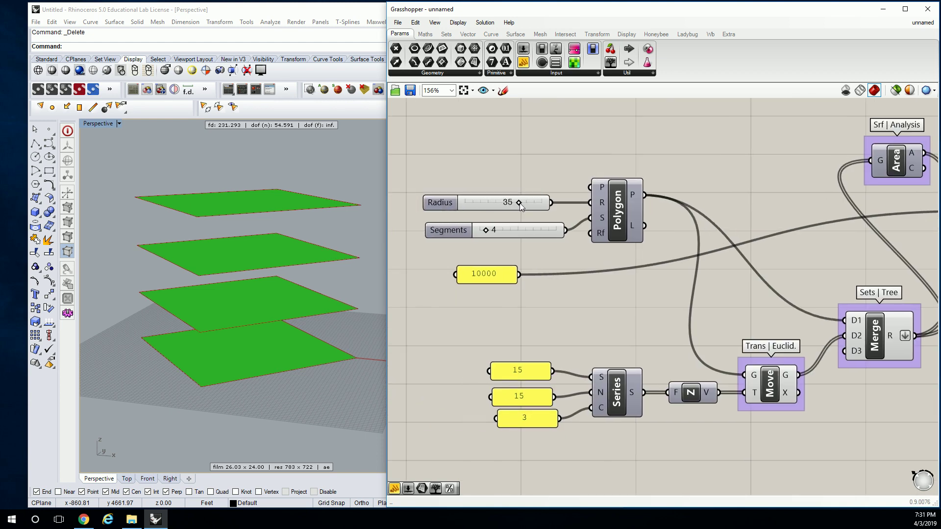
mouse_move(919, 154)
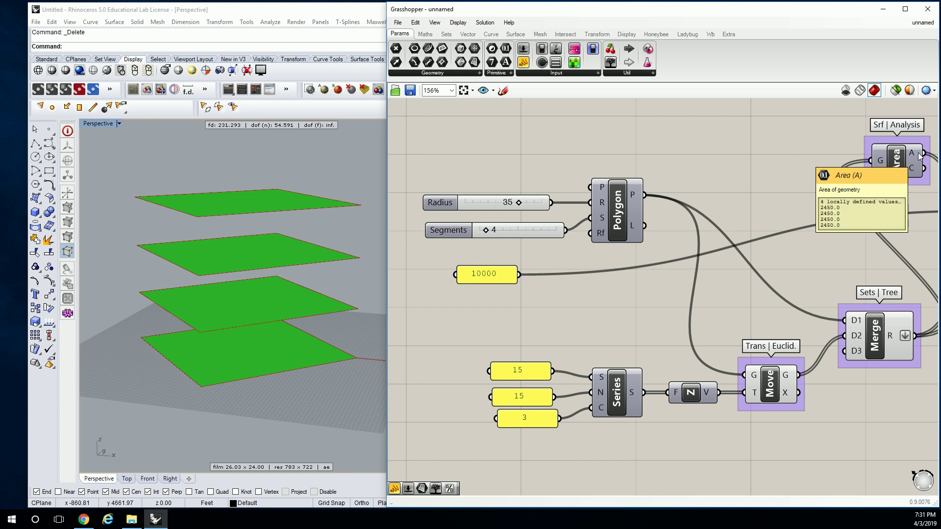
left_click_drag(519, 203, 520, 203)
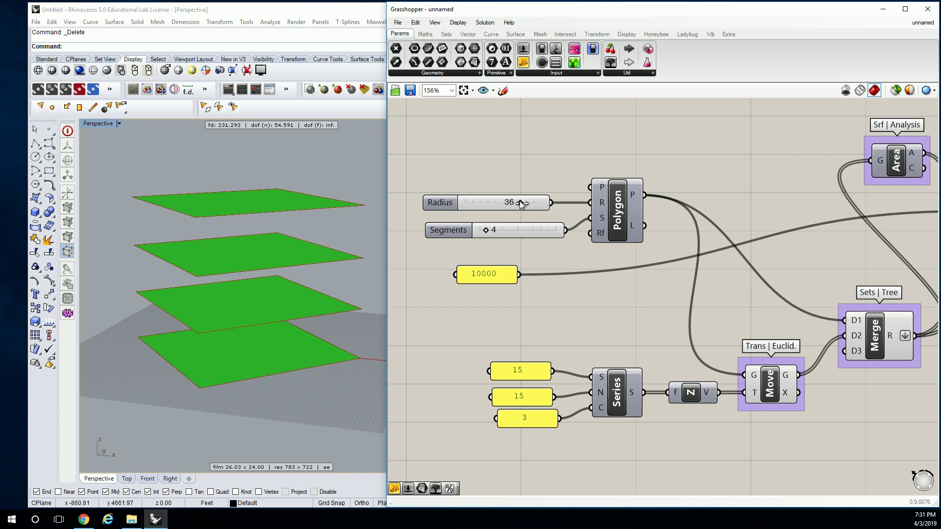
mouse_move(912, 156)
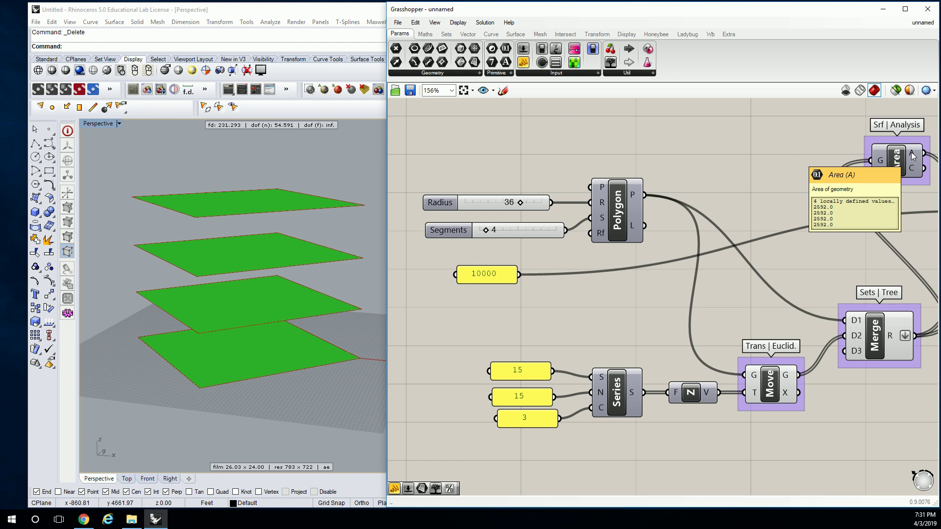
scroll(863, 189, "down", 3)
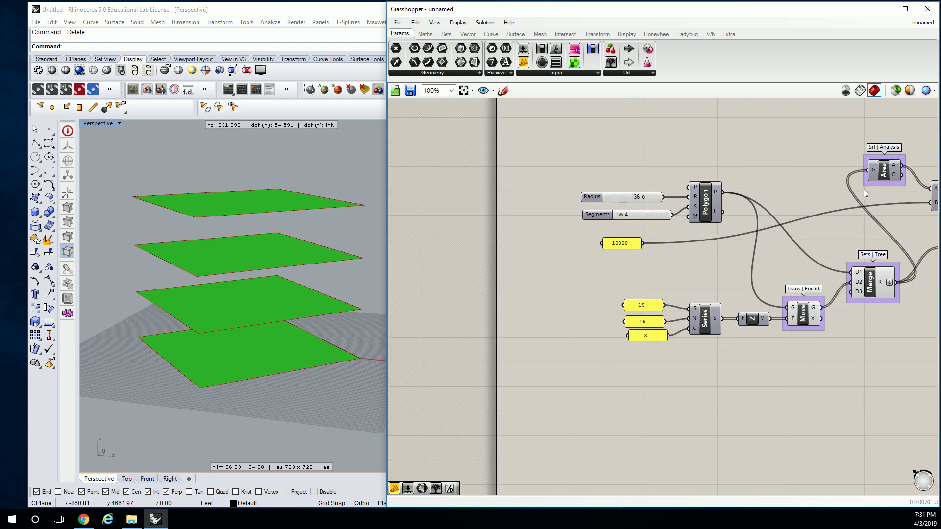
right_click_drag(863, 190, 719, 188)
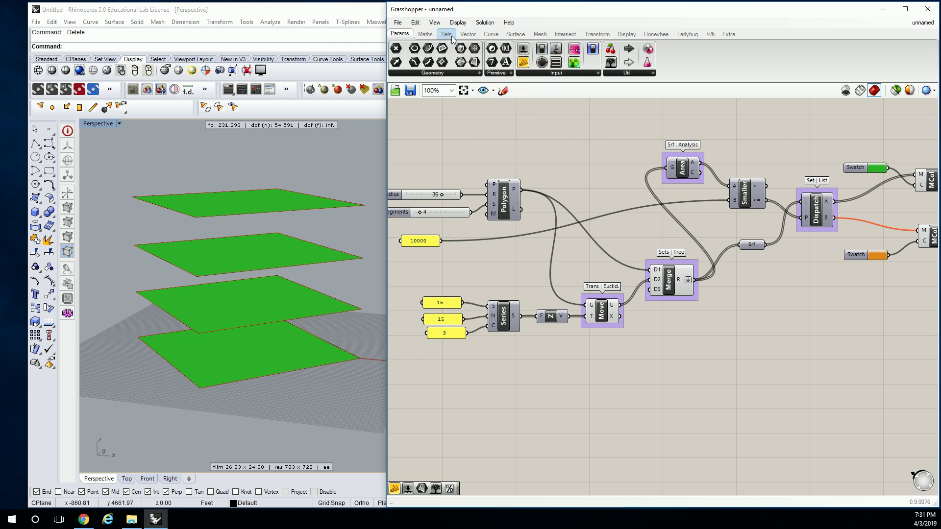
- Place a Mass Addition component from the Maths operators on the canvas
left_click(434, 39)
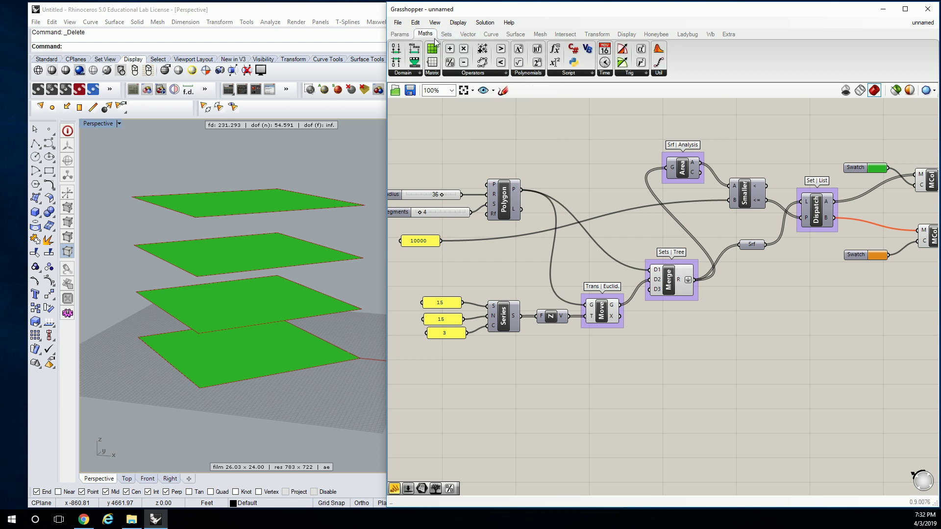
left_click(507, 73)
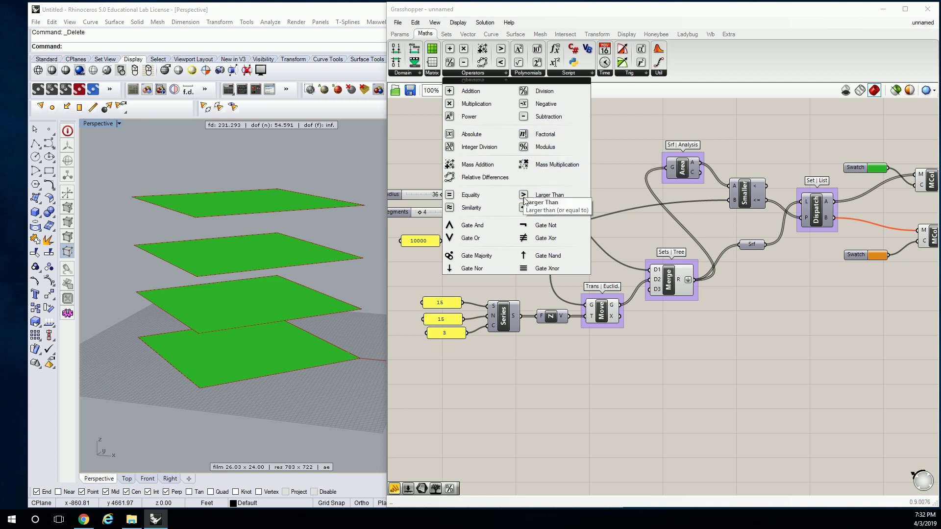
left_click(477, 166)
left_click(583, 167)
- Shift the comparison, dispatch, colour and Area components right, and set Mass Addition beside Area
right_click_drag(703, 208, 526, 249)
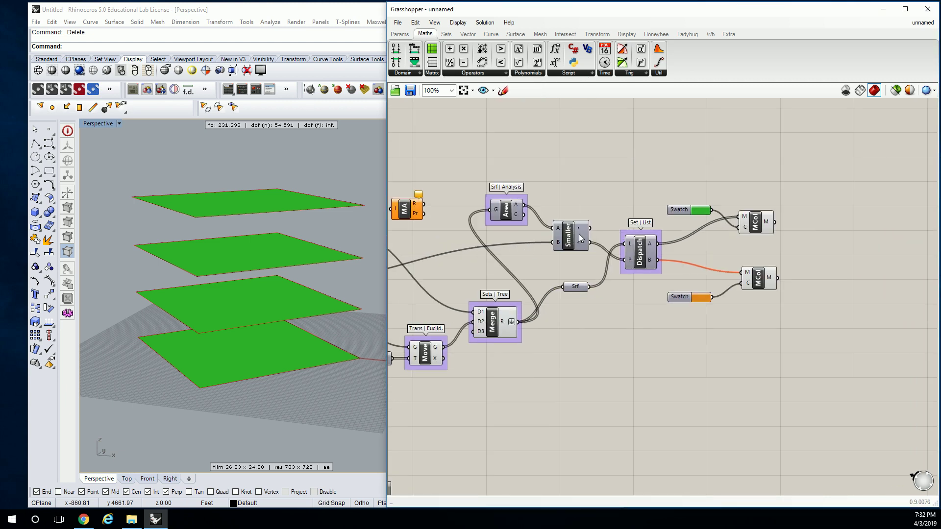
left_click_drag(830, 176, 556, 317)
left_click(503, 209, "shift")
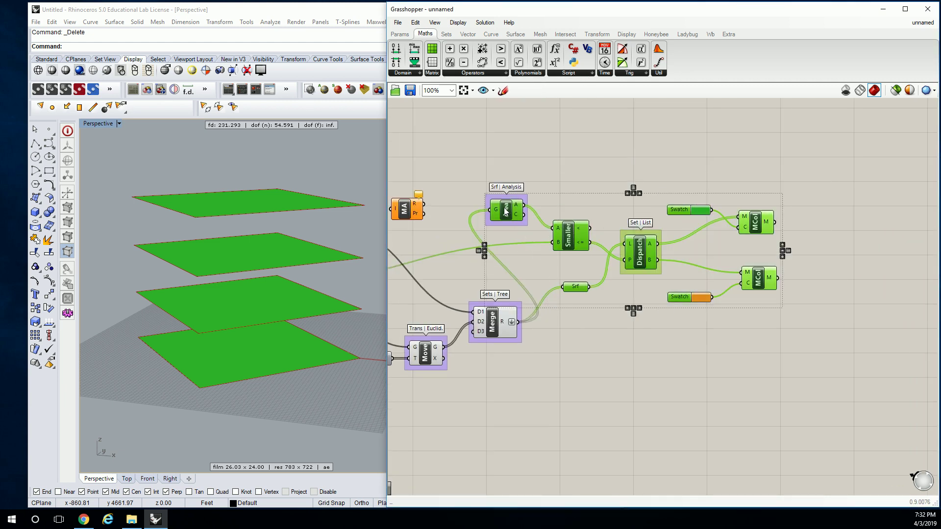
left_click_drag(503, 208, 648, 217)
left_click(539, 204)
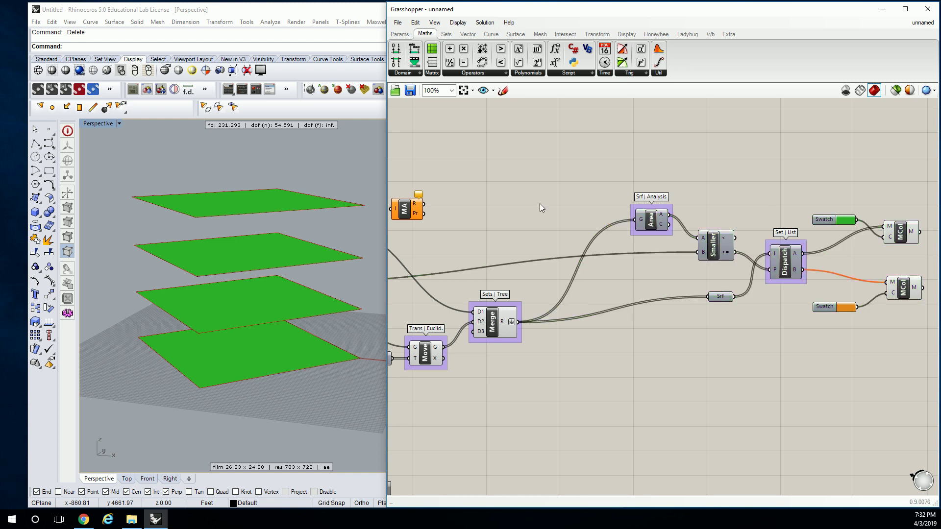
left_click_drag(411, 211, 544, 222)
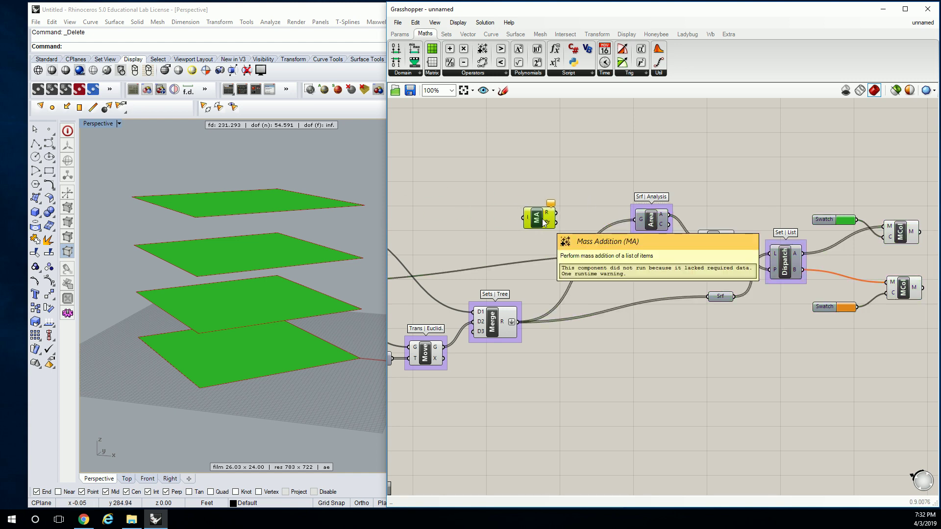
- Group the Mass Addition component and name the group 'Maths | Ops'
scroll(544, 221, "up", 3)
key("ctrl+g")
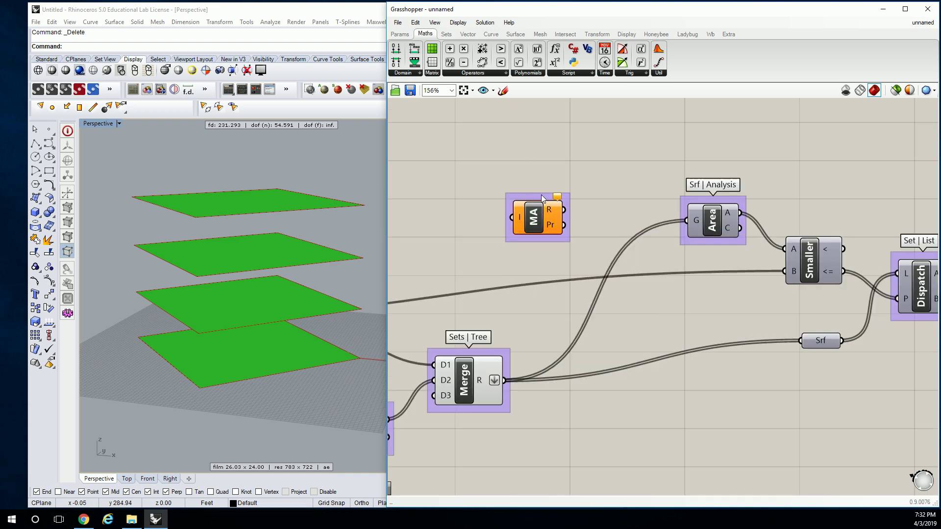
right_click(542, 196)
type("Maths | Ops")
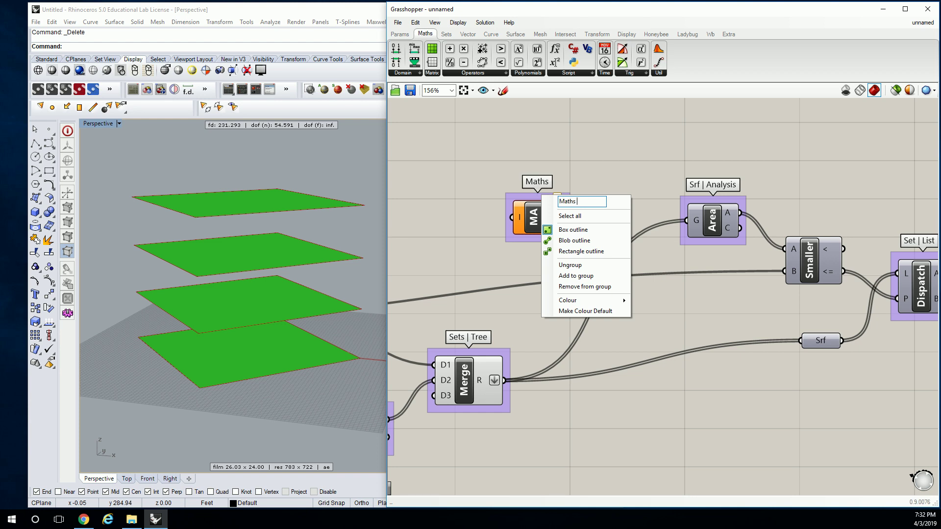
left_click(610, 173)
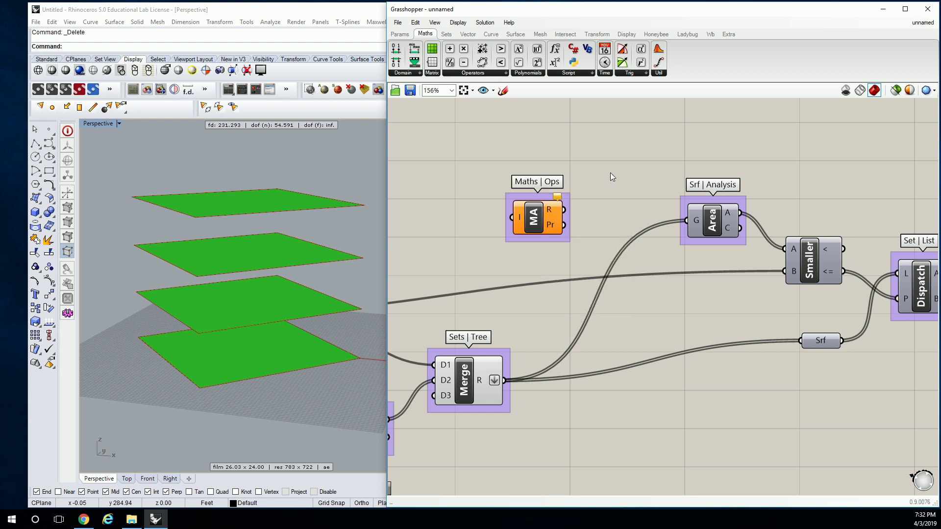
scroll(609, 173, "down", 2)
right_click_drag(522, 318, 622, 326)
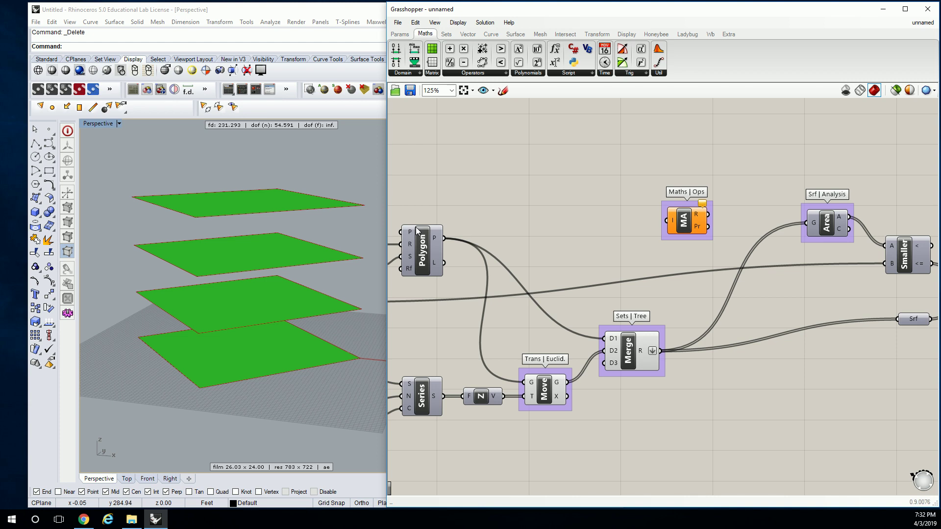
right_click_drag(779, 227, 676, 234)
- Place the Area group beside Mass Addition and wire its total R into Smaller's A input
left_click_drag(739, 230, 619, 202)
mouse_move(652, 197)
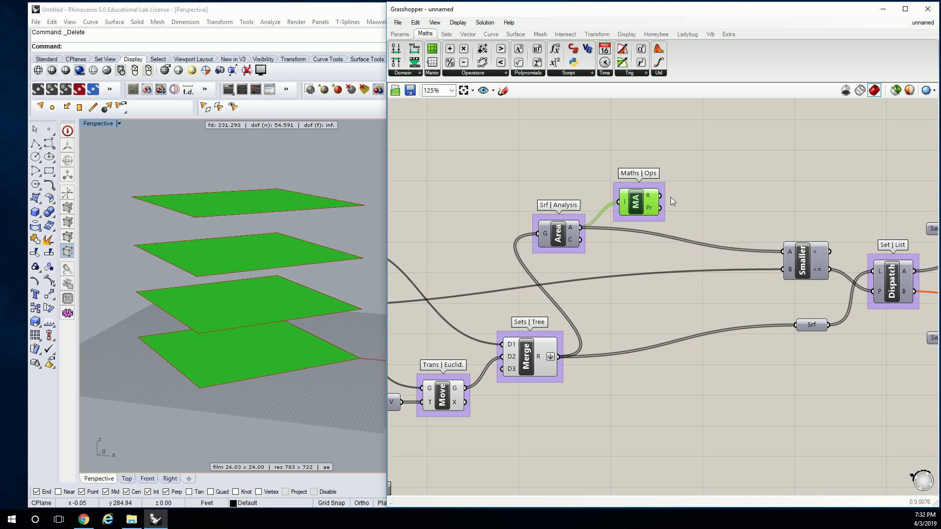
left_click_drag(660, 195, 783, 253)
scroll(757, 225, "down", 2)
scroll(630, 216, "up", 2)
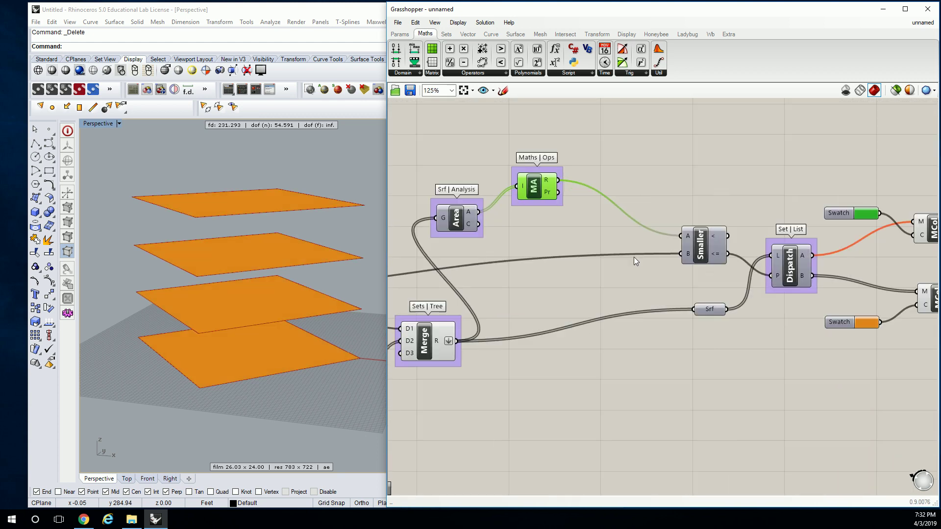
- Lower the floor Radius slider to 35 so all four floors turn green
mouse_move(800, 278)
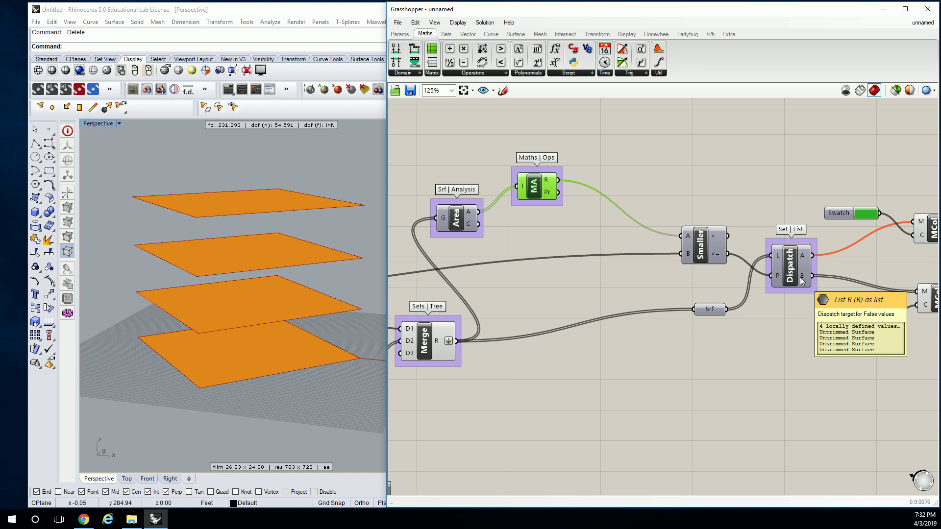
scroll(801, 279, "down", 1)
right_click_drag(584, 275, 794, 261)
mouse_move(475, 236)
left_mouse_down()
mouse_move(449, 238)
mouse_move(478, 233)
left_mouse_up()
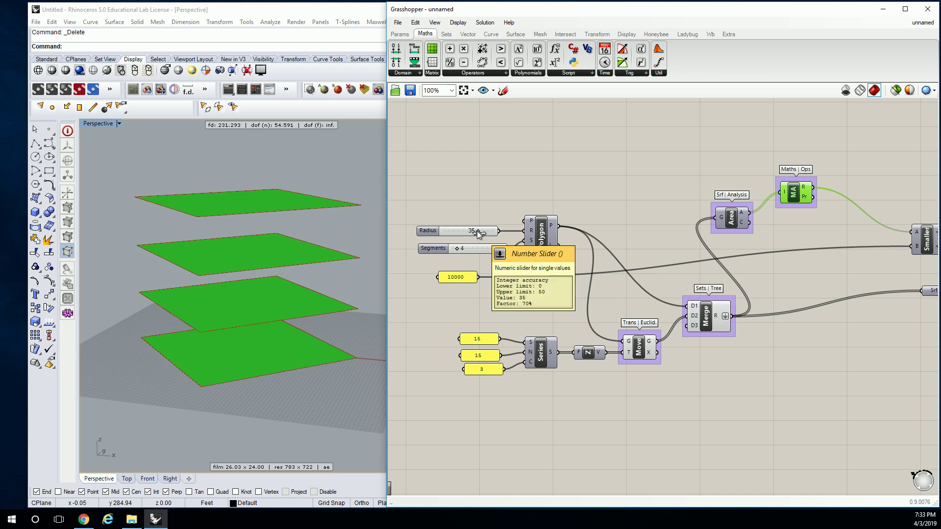
- Line up the 10000 panel, Area, Mass Addition, Srf and Smaller in a row
right_click_drag(665, 245, 654, 227)
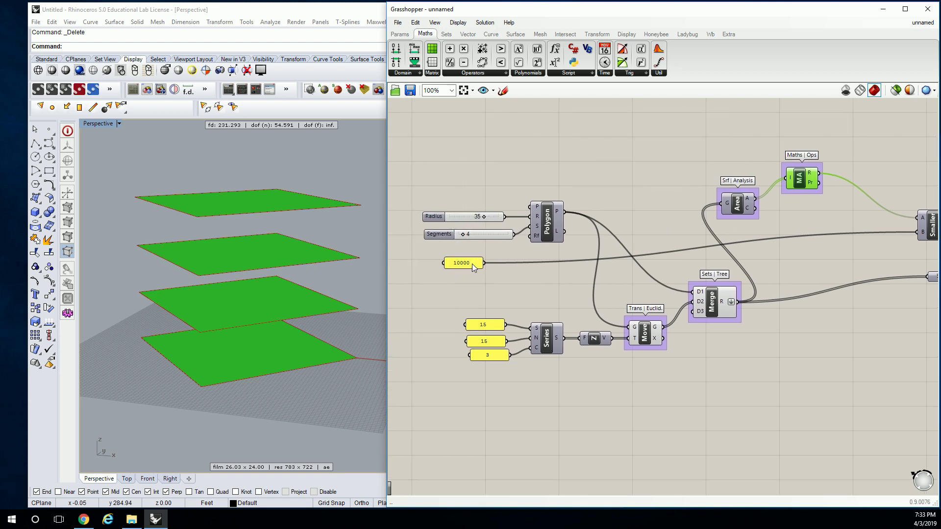
left_click_drag(472, 263, 487, 192)
right_click_drag(730, 191, 690, 206)
left_click_drag(700, 218, 734, 294)
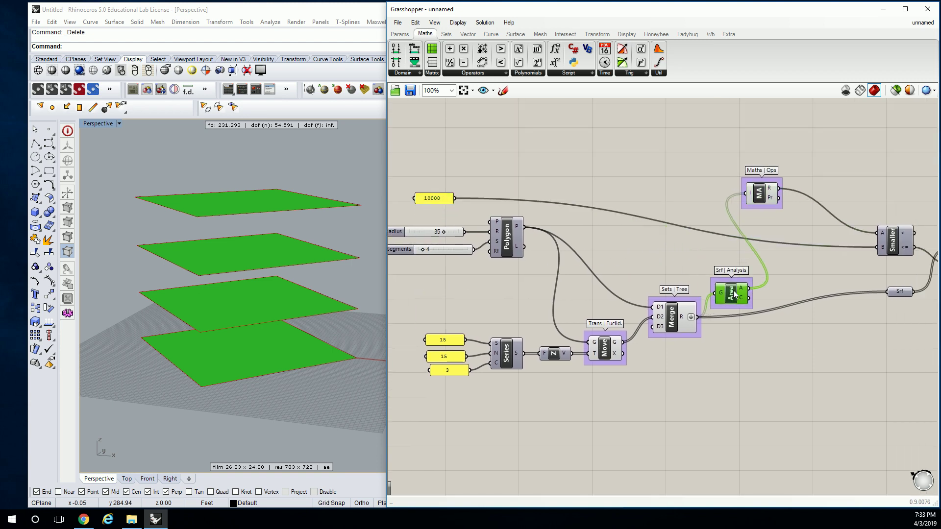
left_click_drag(759, 193, 781, 288)
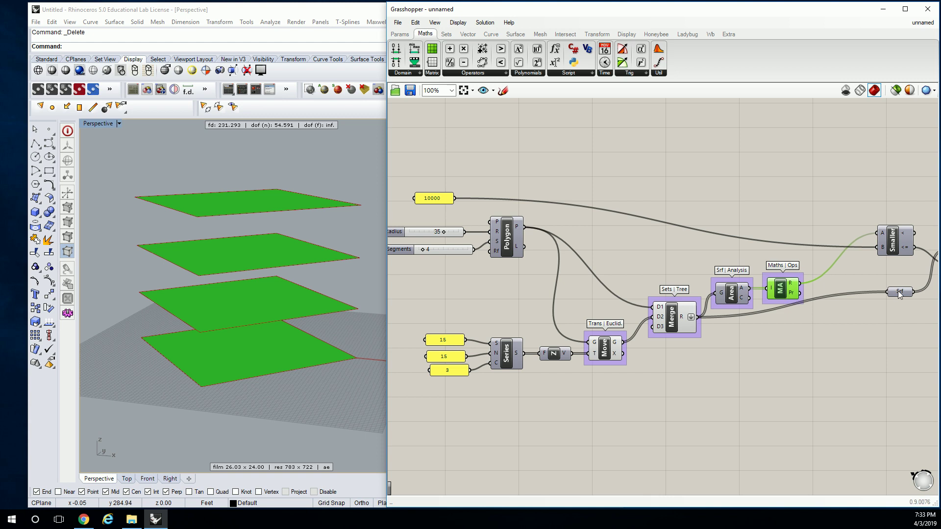
left_click_drag(899, 294, 887, 319)
left_click_drag(898, 232, 837, 247)
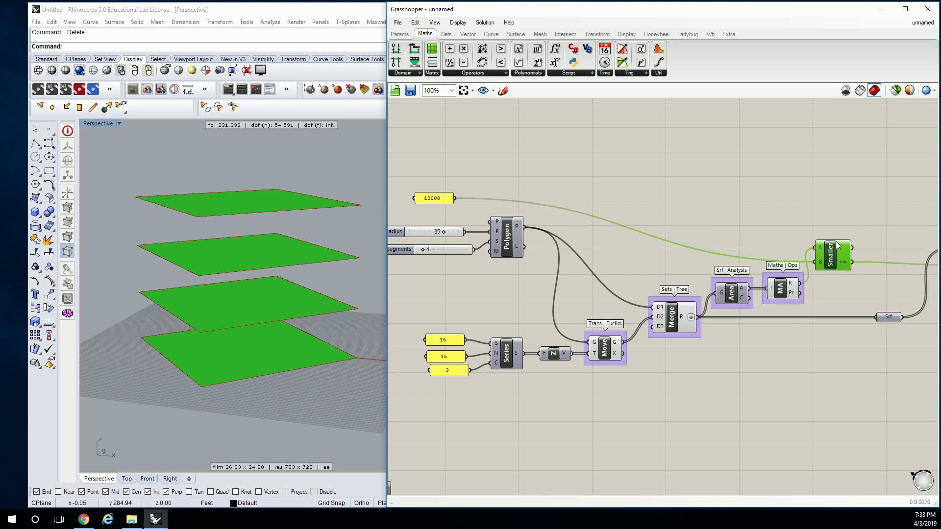
- Move Srf further left and bring the Dispatch, Swatch and colour group closer to Smaller
right_click_drag(902, 230, 763, 223)
scroll(846, 230, "down", 2)
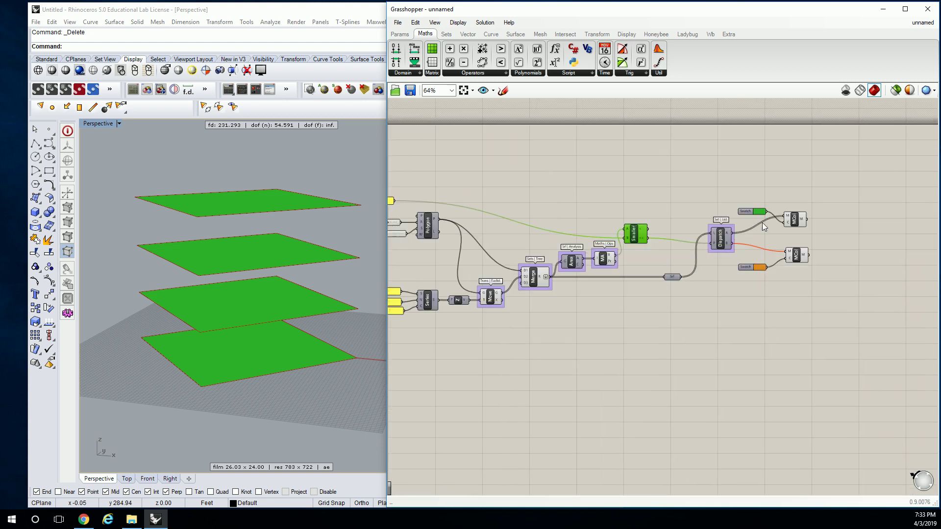
scroll(762, 222, "up", 2)
left_click_drag(857, 189, 696, 283)
left_click_drag(627, 310, 569, 314)
left_click_drag(872, 181, 679, 294)
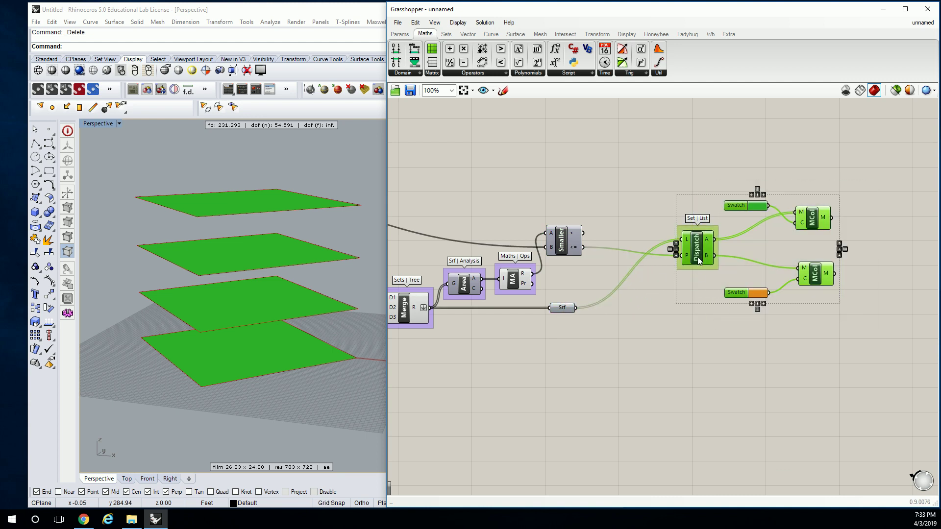
left_click_drag(698, 261, 632, 252)
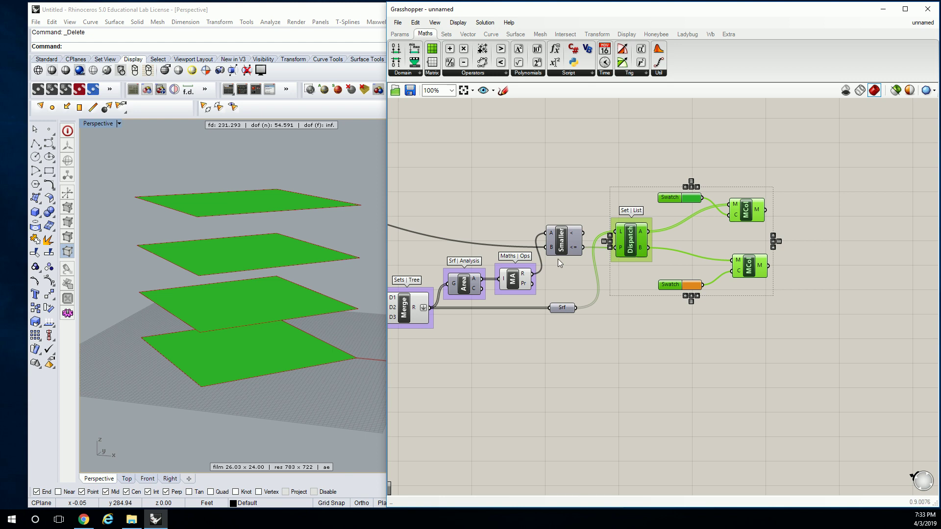
- Widen the Grasshopper window and shift the threshold, radius, segment and Series inputs slightly left
right_click_drag(558, 259, 530, 177)
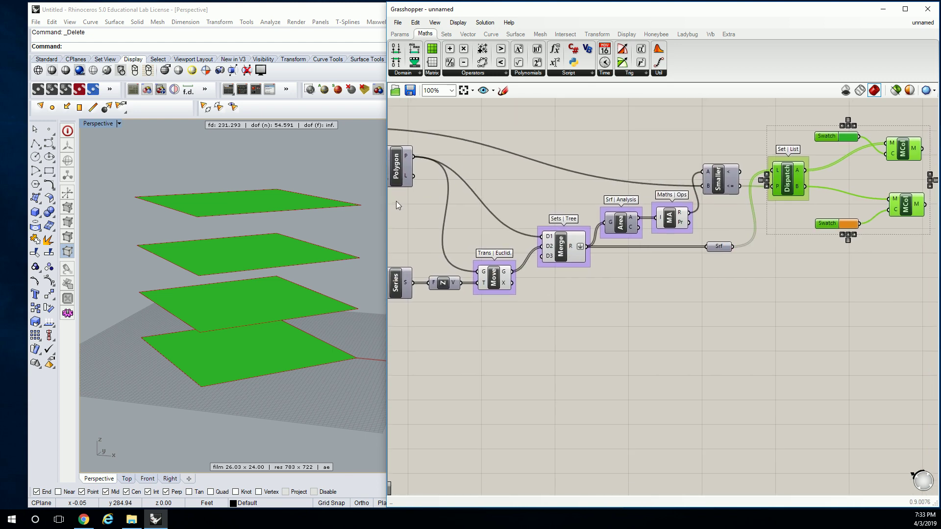
left_click_drag(385, 202, 279, 209)
right_click_drag(336, 204, 419, 201)
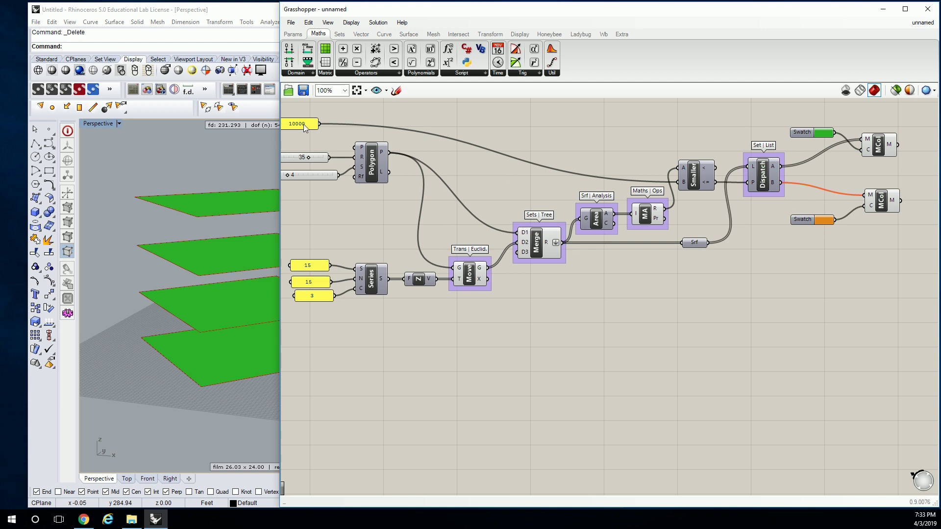
left_click_drag(304, 128, 302, 310)
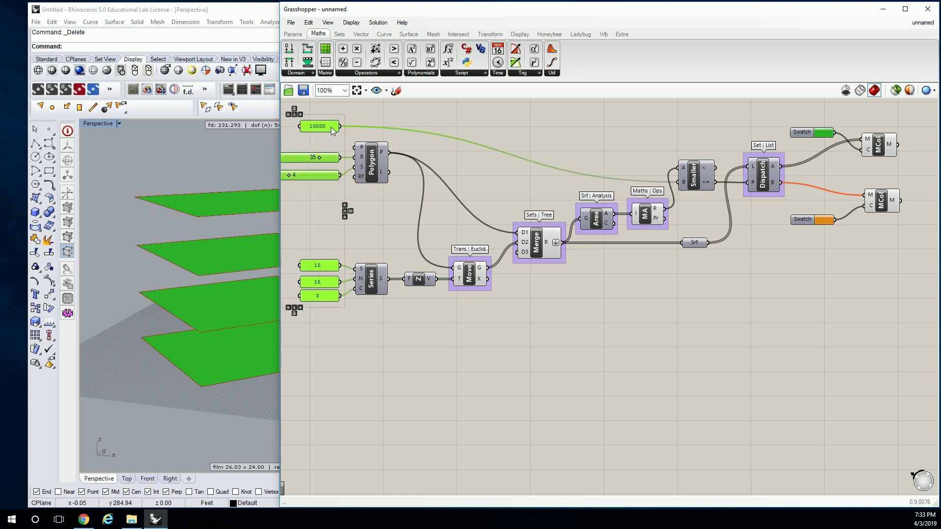
left_click_drag(331, 130, 327, 128)
left_click(497, 137)
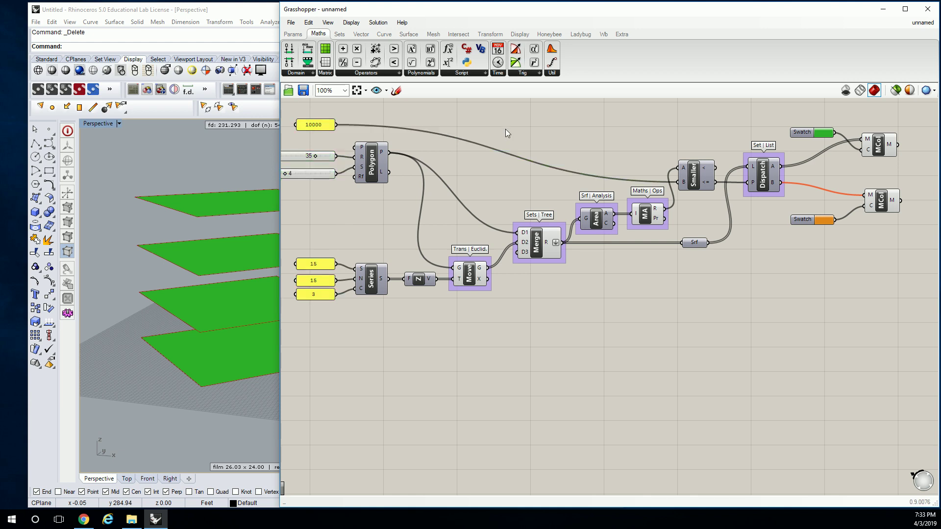